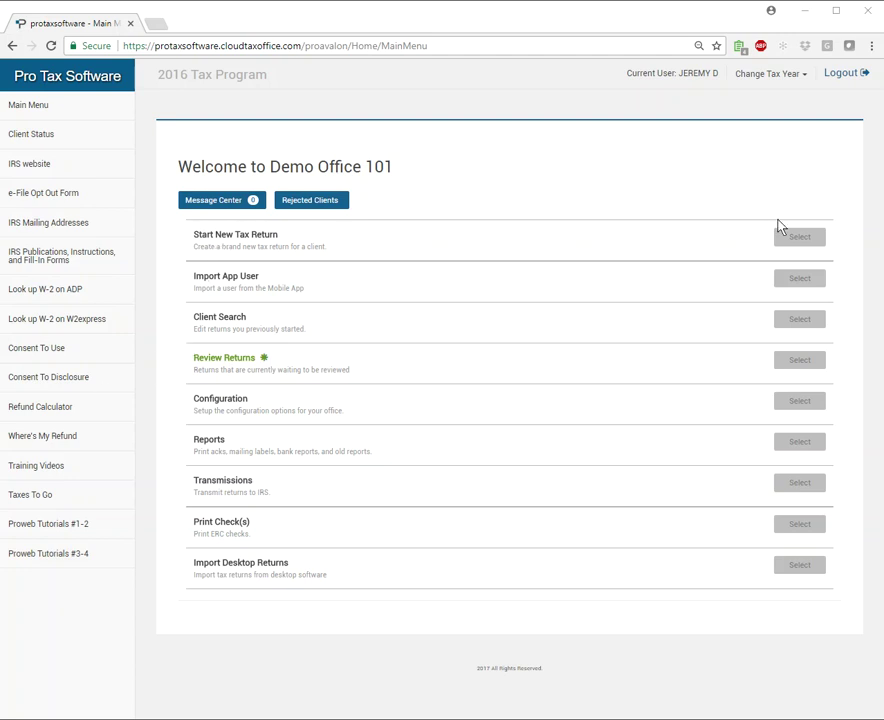
Choose Start New Tax Return from the main menu.
click(795, 240)
Enter the taxpayer's Social Security number and start the return.
click(328, 508)
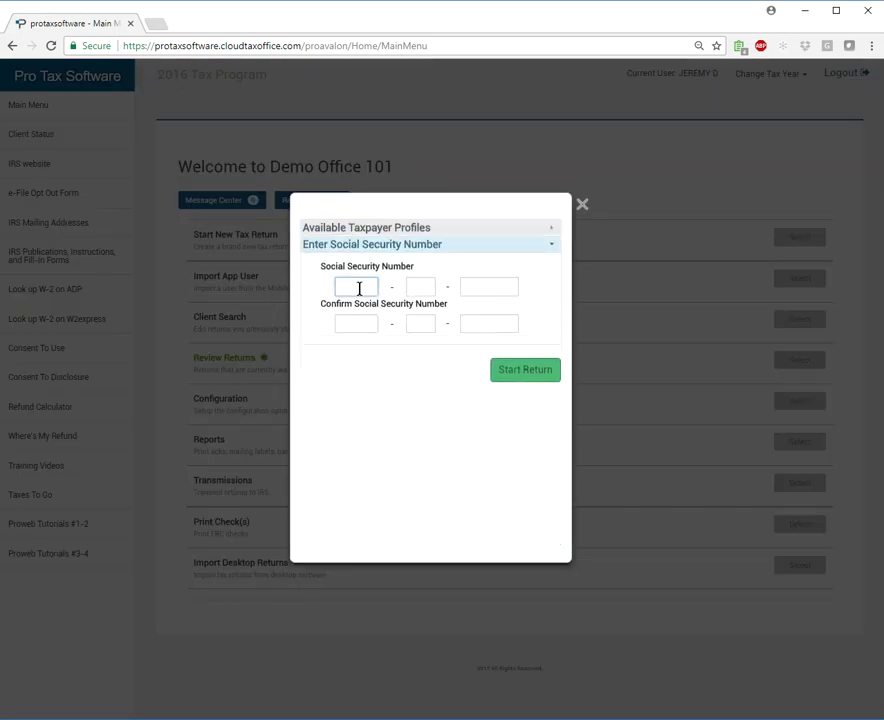
text(00000000)
text(0)
text(00000)
click(543, 377)
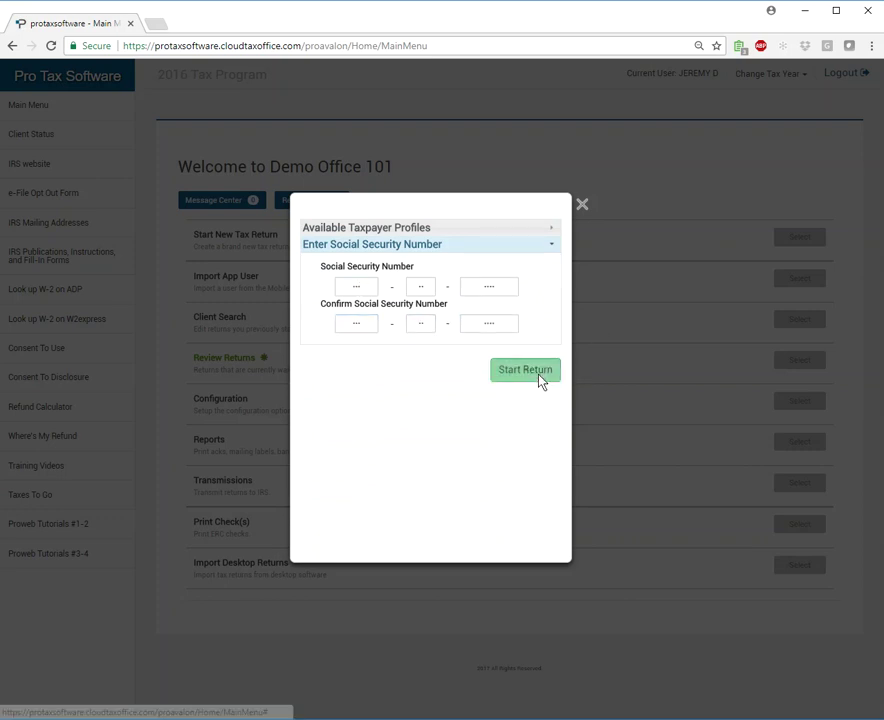
Accept the consent notice and save Head of Household as the filing status.
click(554, 132)
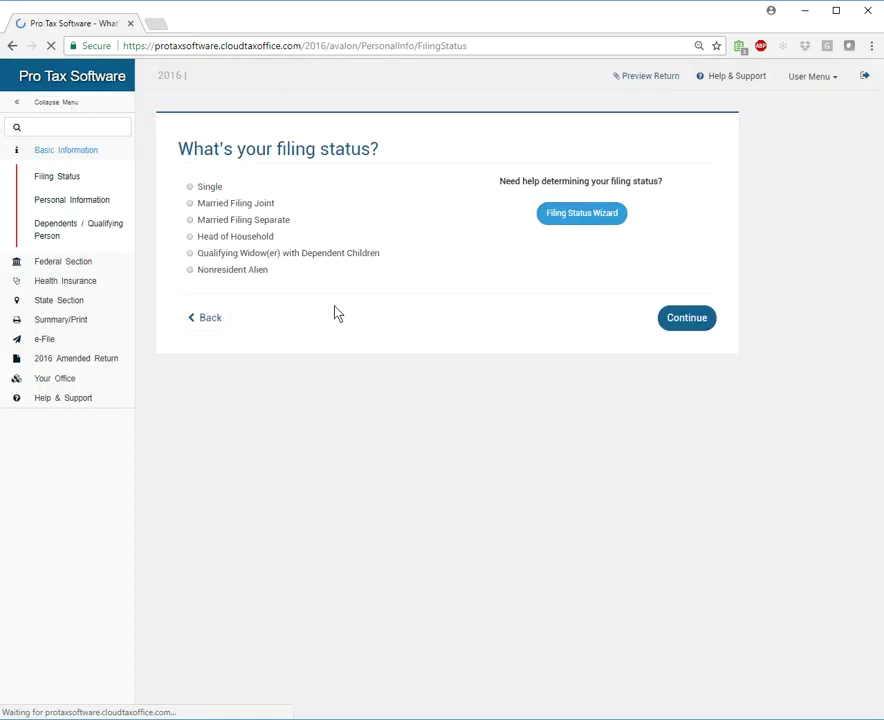
click(190, 239)
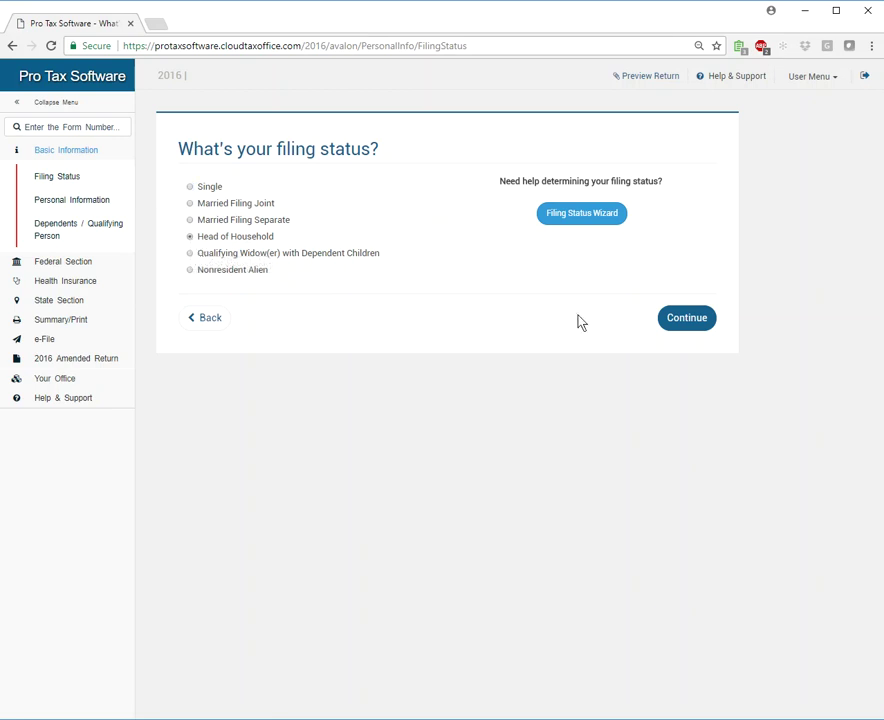
click(702, 322)
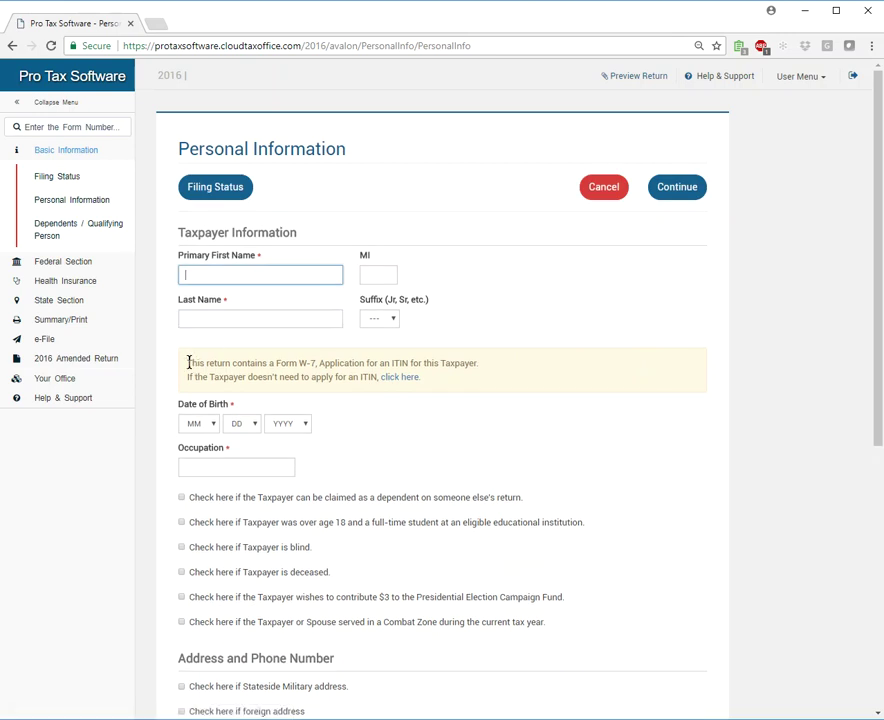
Enter the taxpayer's first and last name on the Personal Information page.
drag(188, 363, 464, 363)
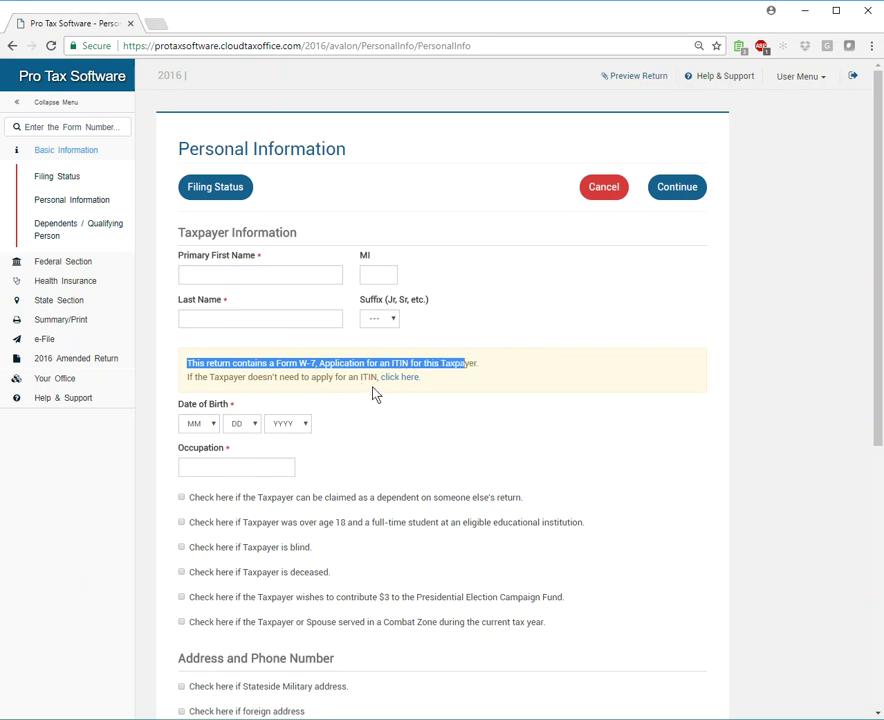
click(533, 284)
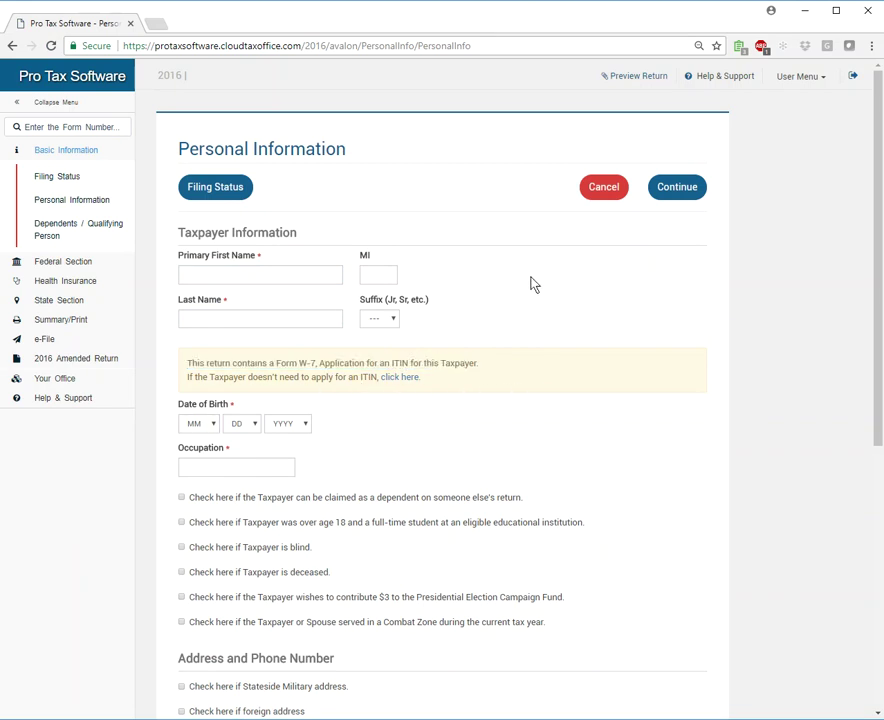
click(224, 271)
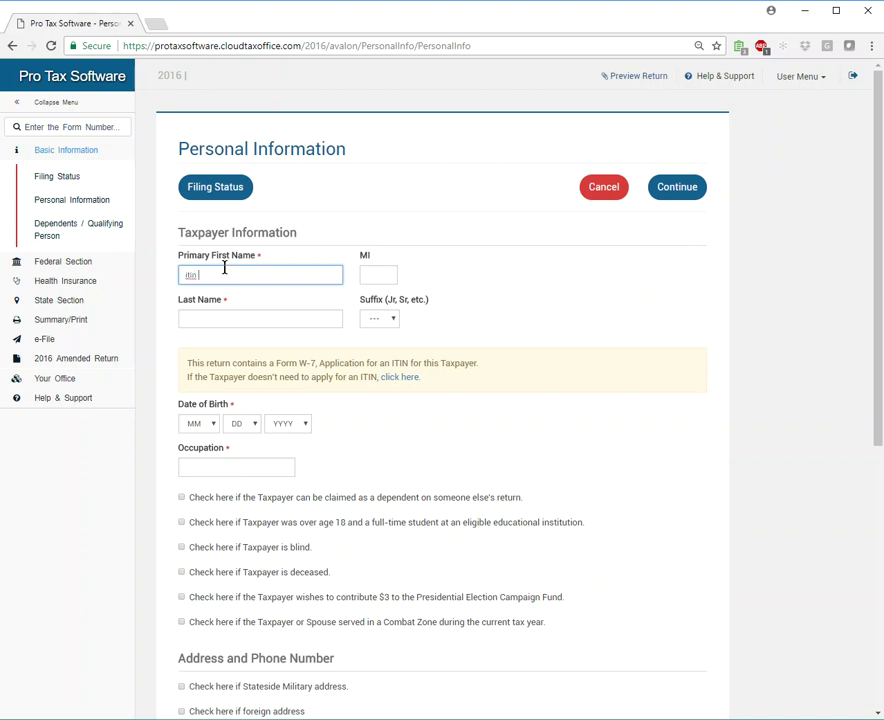
key(Tab)
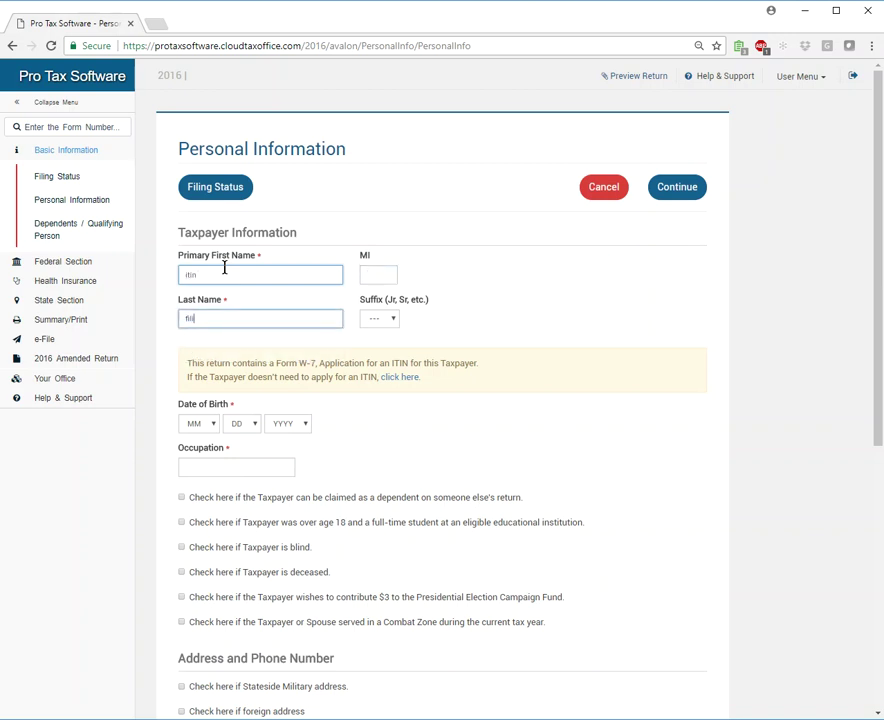
key(Tab)
key(Tab)
key(Tab)
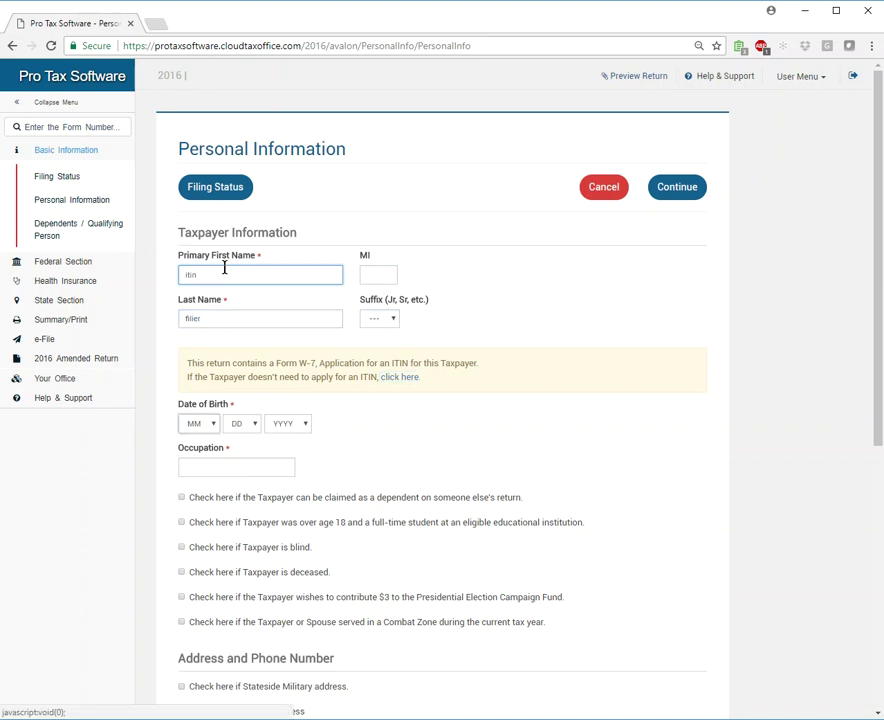
Set the taxpayer's birth date to 9/9/1981 and occupation to sales.
key(Tab)
key(9)
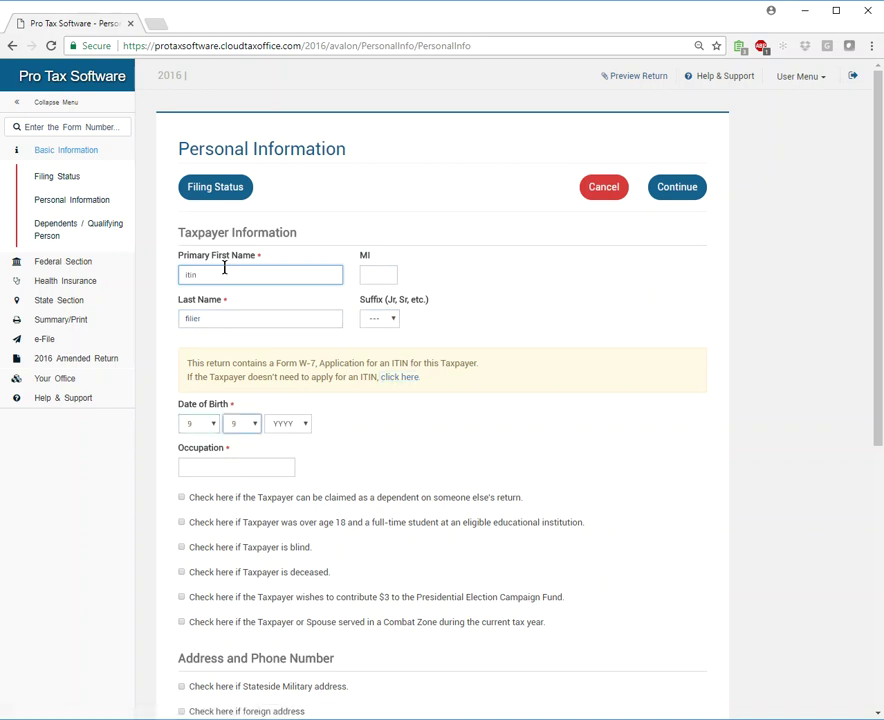
key(Tab)
key(1)
key(9)
key(8)
key(1)
key(Tab)
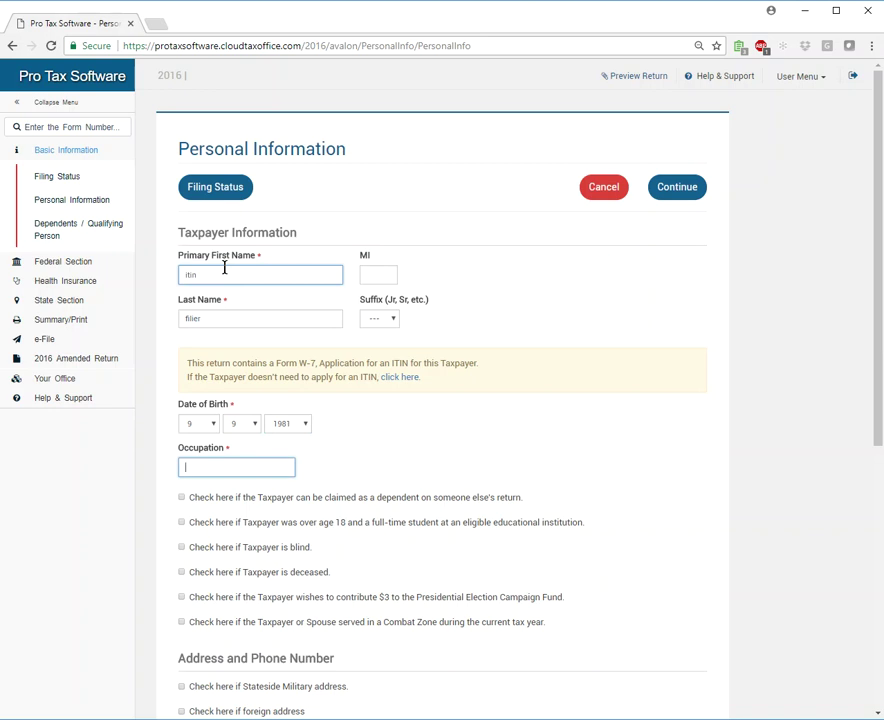
text(sales)
key(Tab)
key(Tab)
key(Tab)
key(Tab)
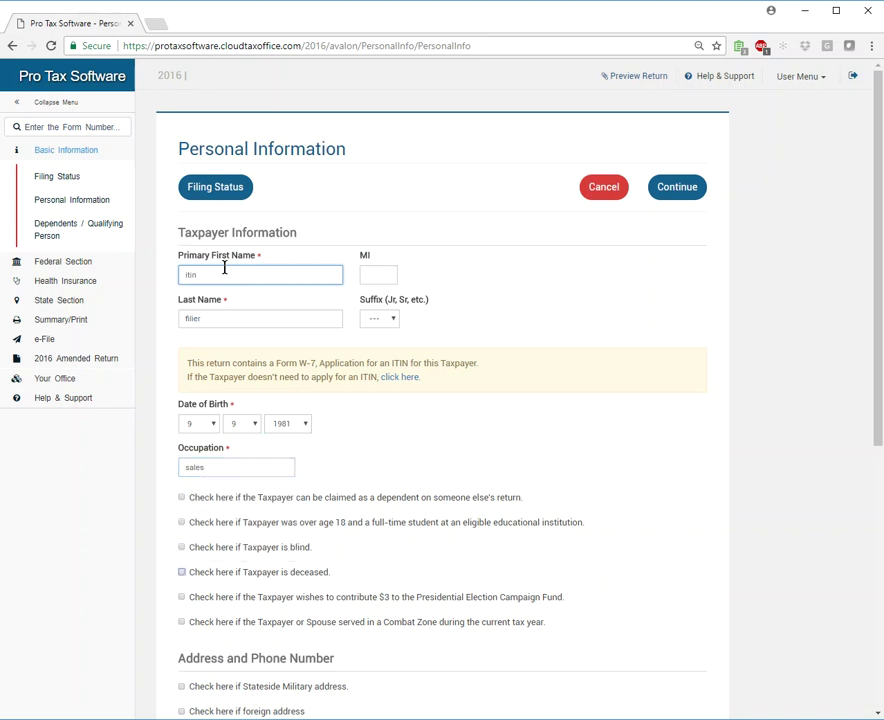
key(Tab)
key(Tab)
key(Tab)
scroll(254, 350, down, 3)
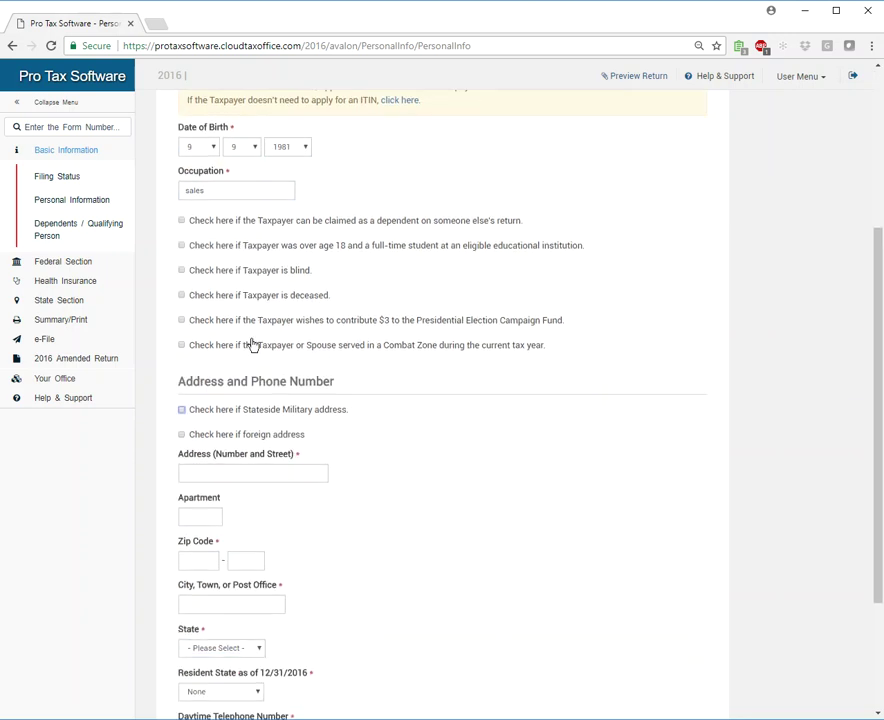
Enter the taxpayer's street address and ZIP code so city and state autofill.
key(Tab)
key(Tab)
text(111)
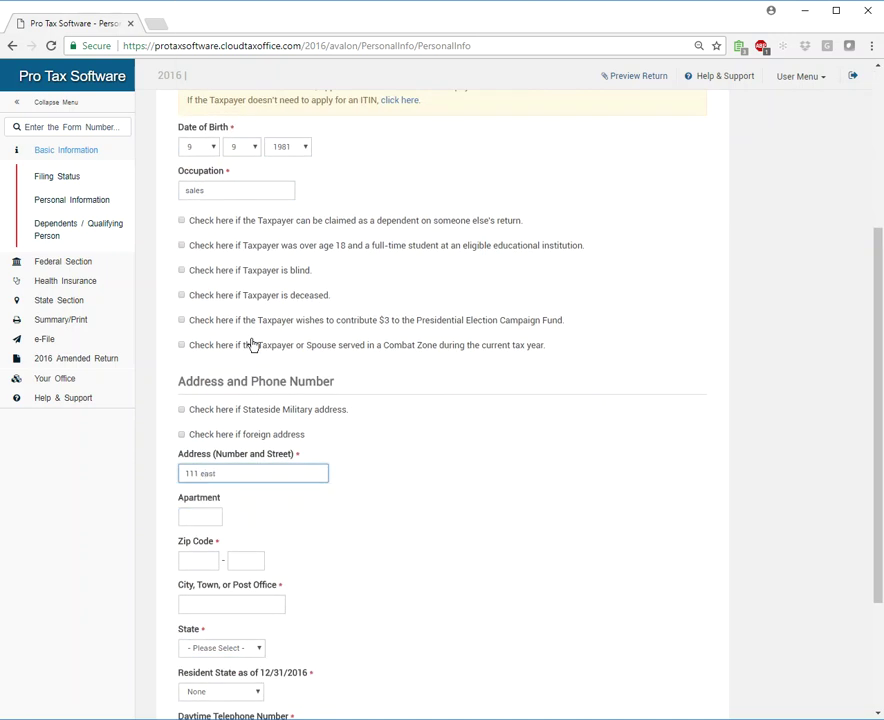
key(Tab)
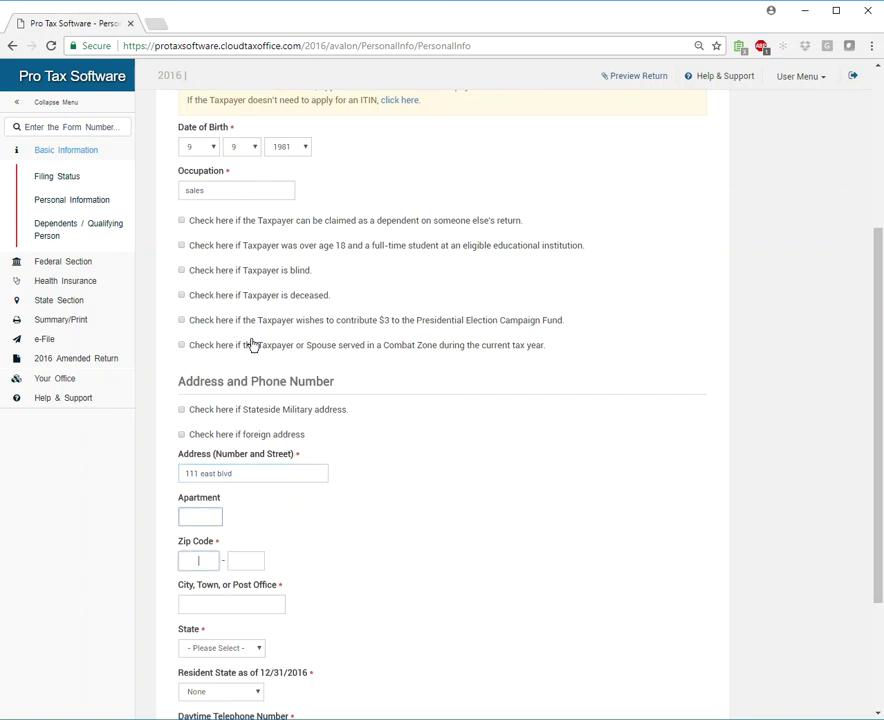
text(33016)
key(Tab)
key(Tab)
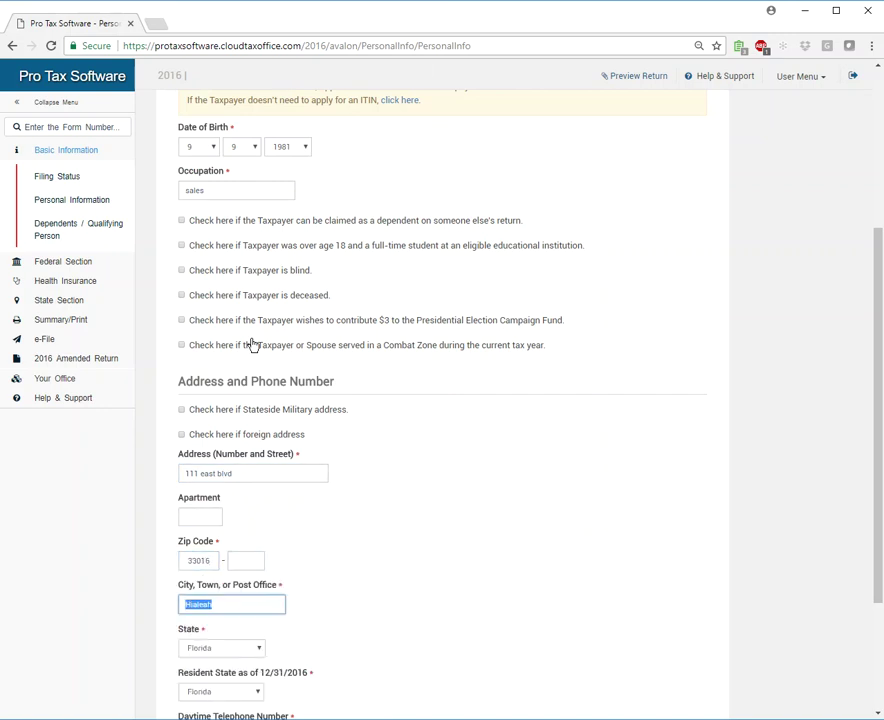
scroll(412, 168, down, 3)
Enter the daytime and secondary phone numbers and save the personal information.
click(185, 552)
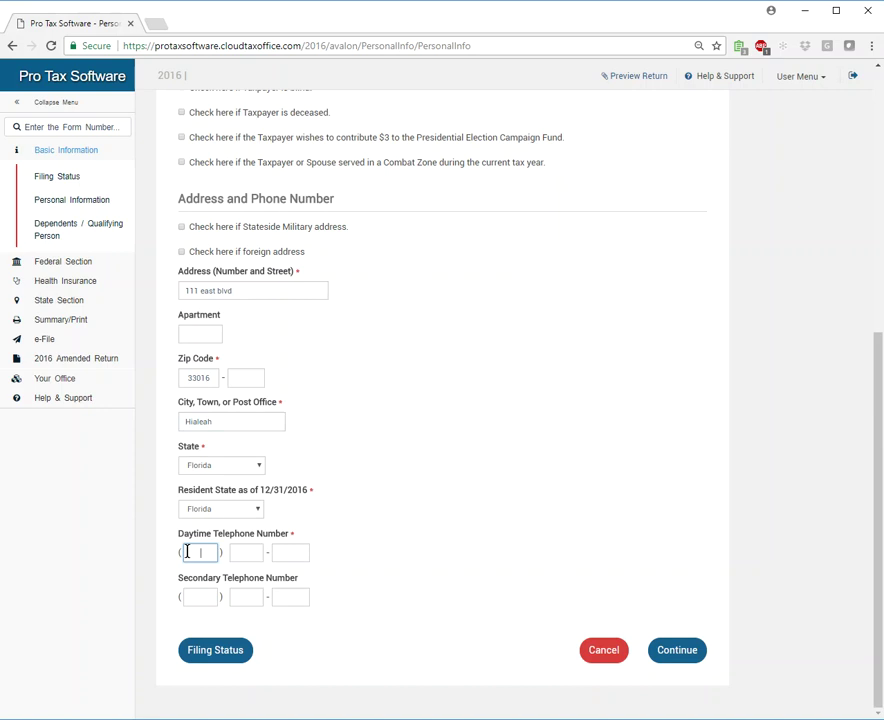
key(Tab)
key(Tab)
key(Tab)
key(Tab)
key(Tab)
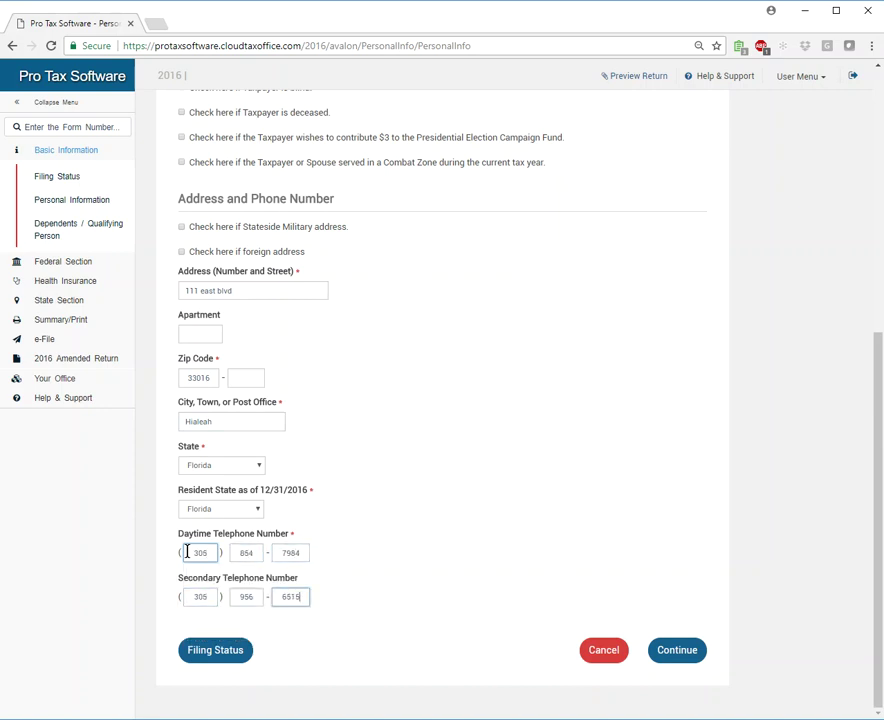
key(Tab)
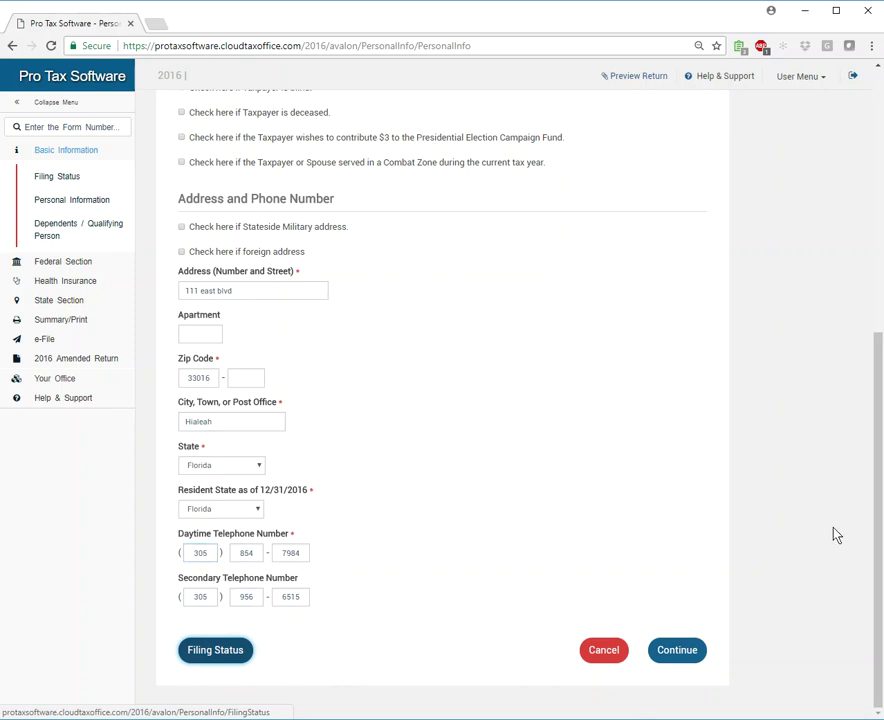
click(677, 650)
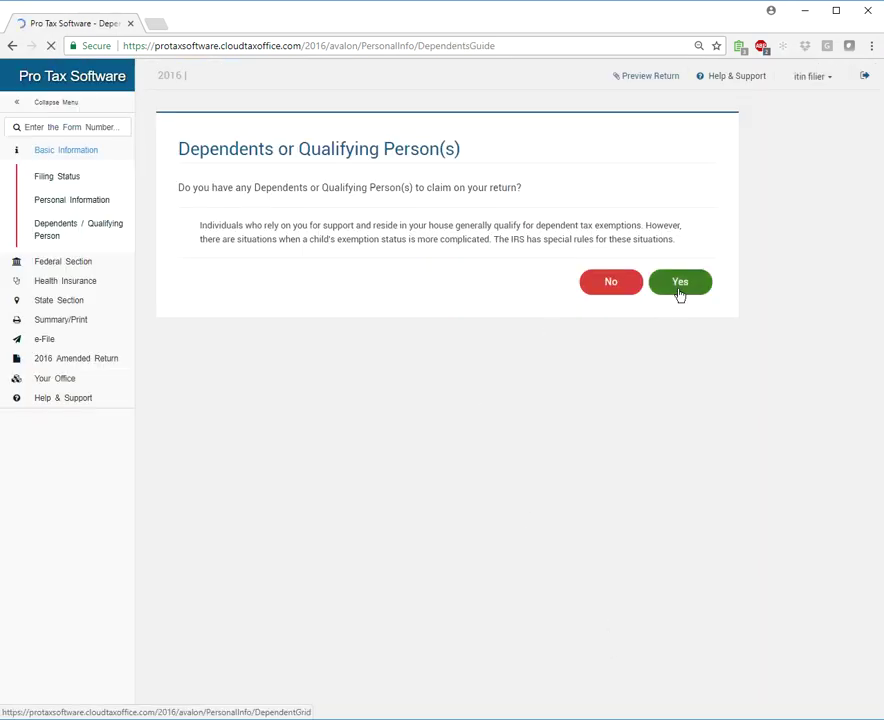
Confirm there are dependents and enter the dependent's first name, last name and birth date.
click(680, 287)
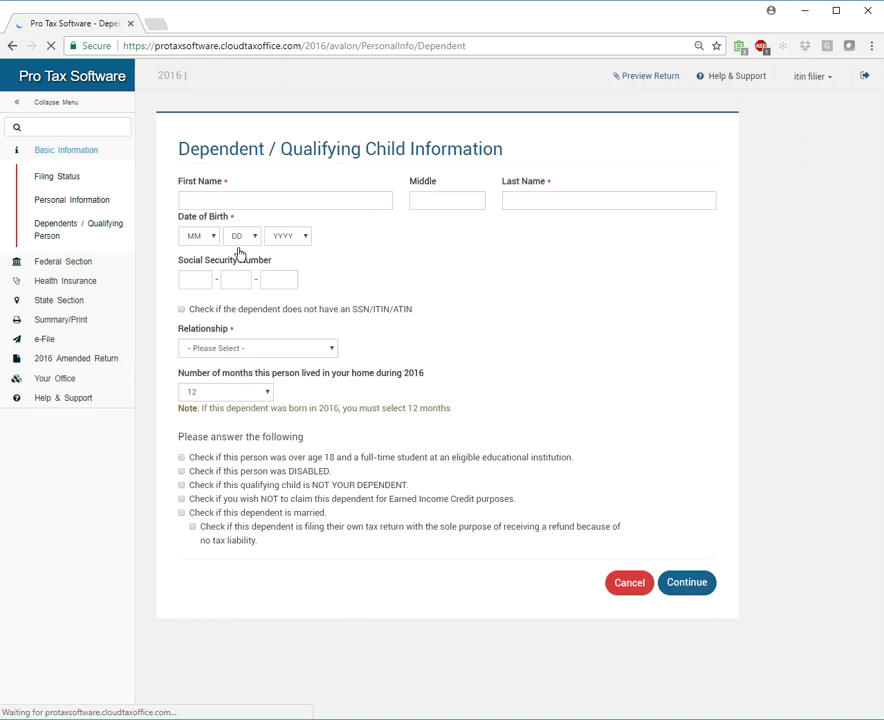
click(231, 199)
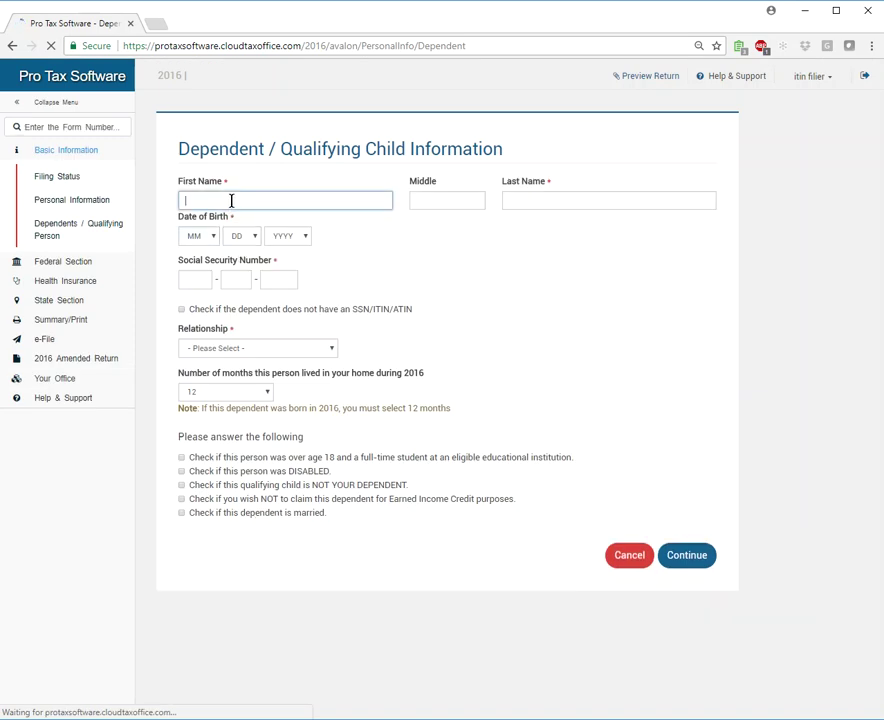
text(depend)
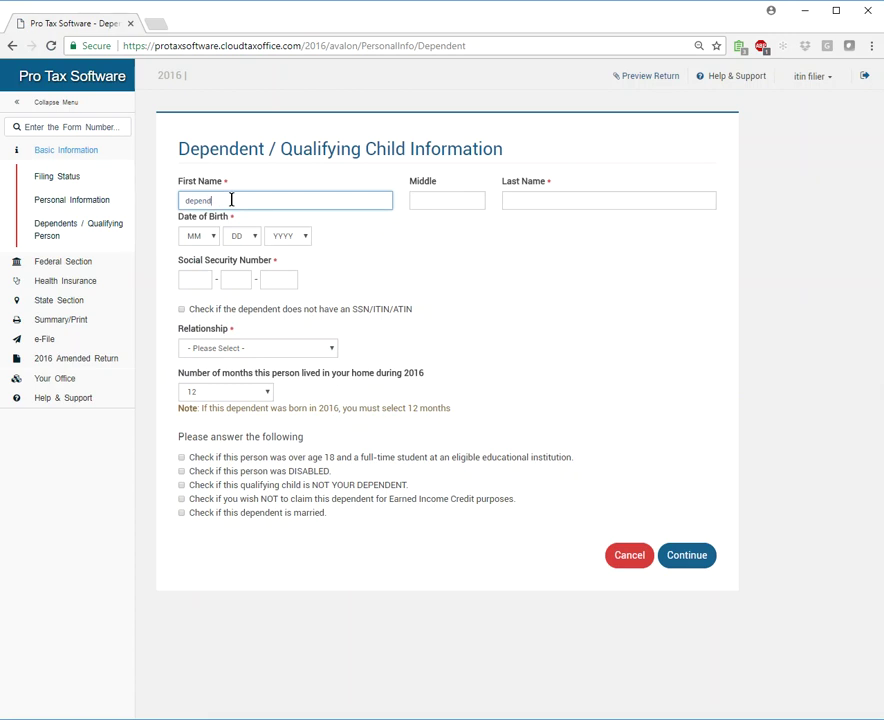
key(Tab)
key(Tab)
text(filer)
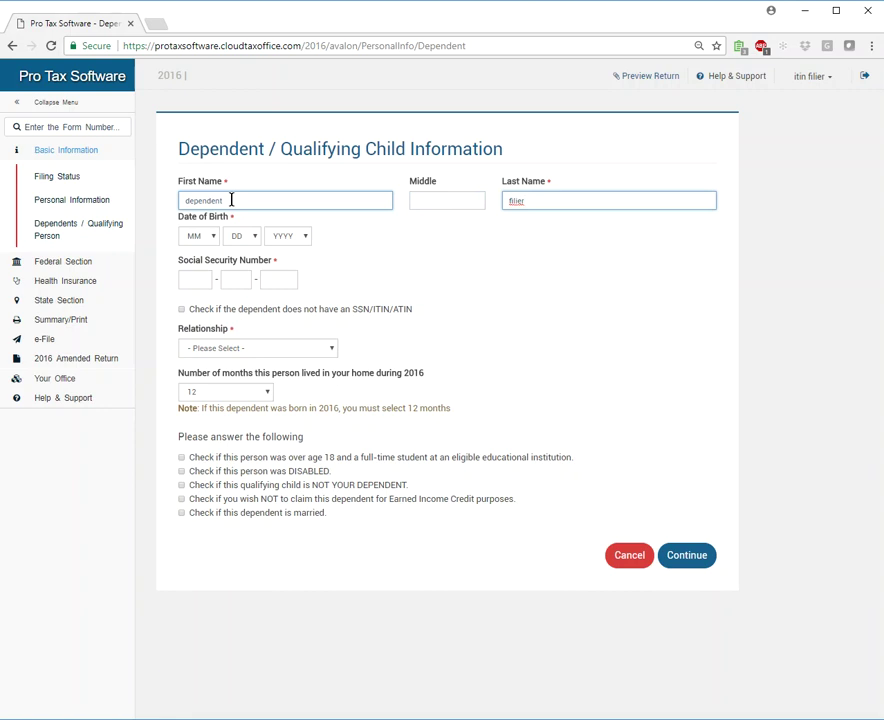
key(Tab)
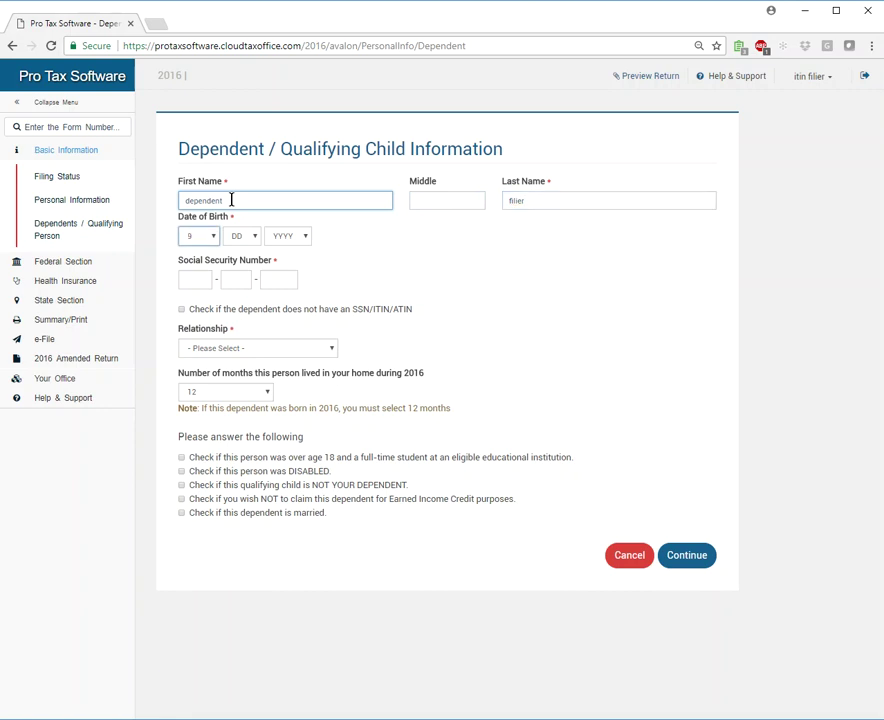
key(Tab)
text(9)
key(Tab)
text(2016)
Enter, then revisit, the dependent's Social Security number fields.
key(Tab)
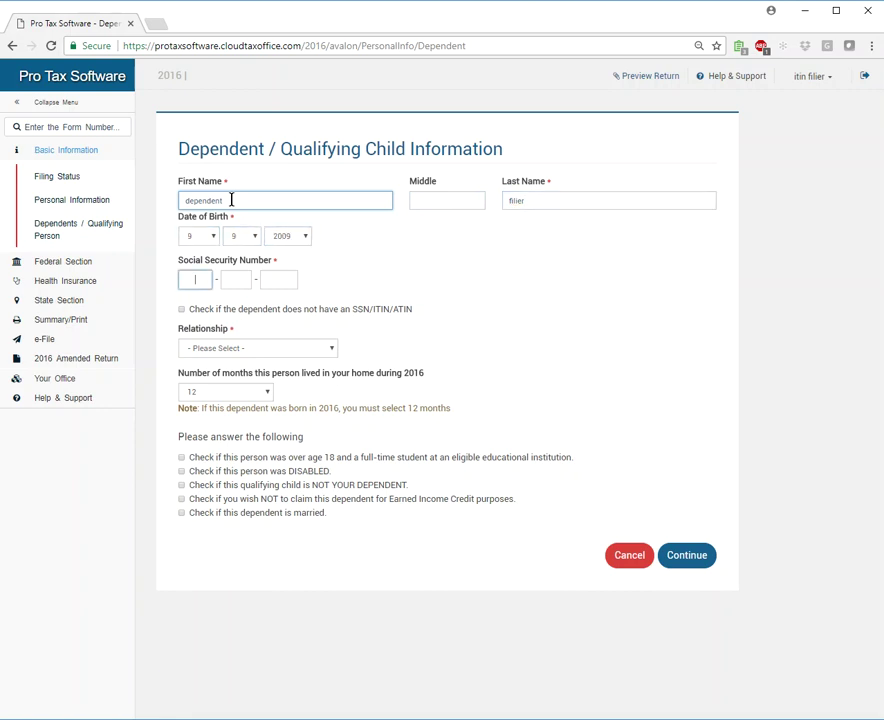
text(65465651)
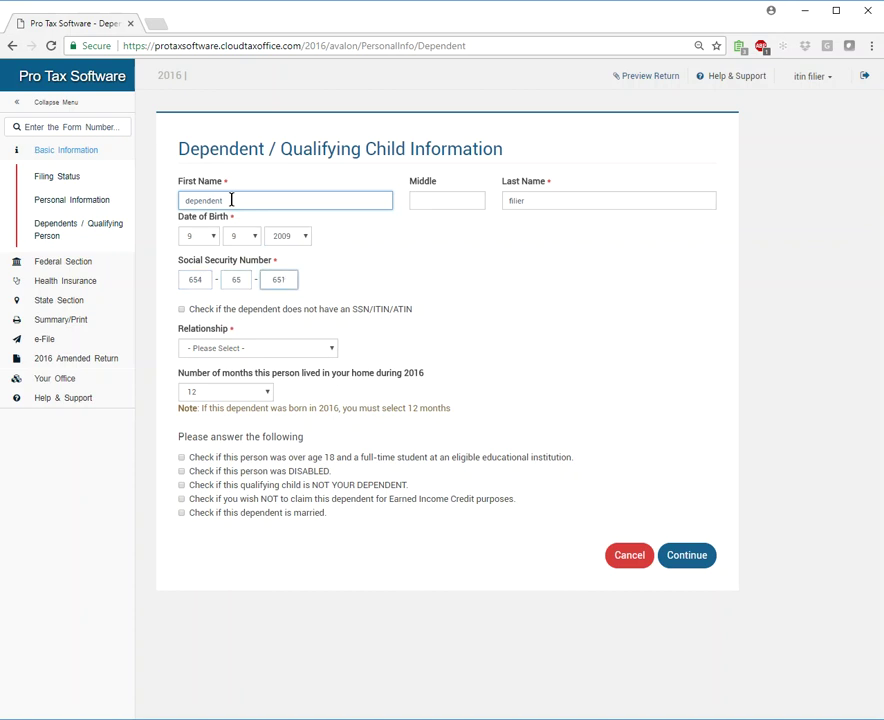
click(183, 317)
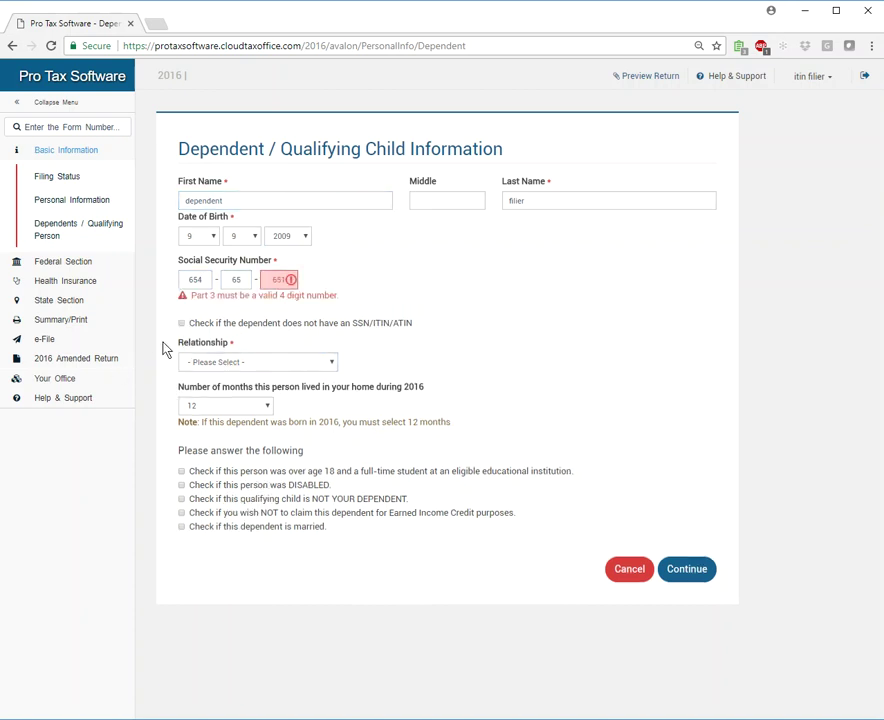
click(181, 323)
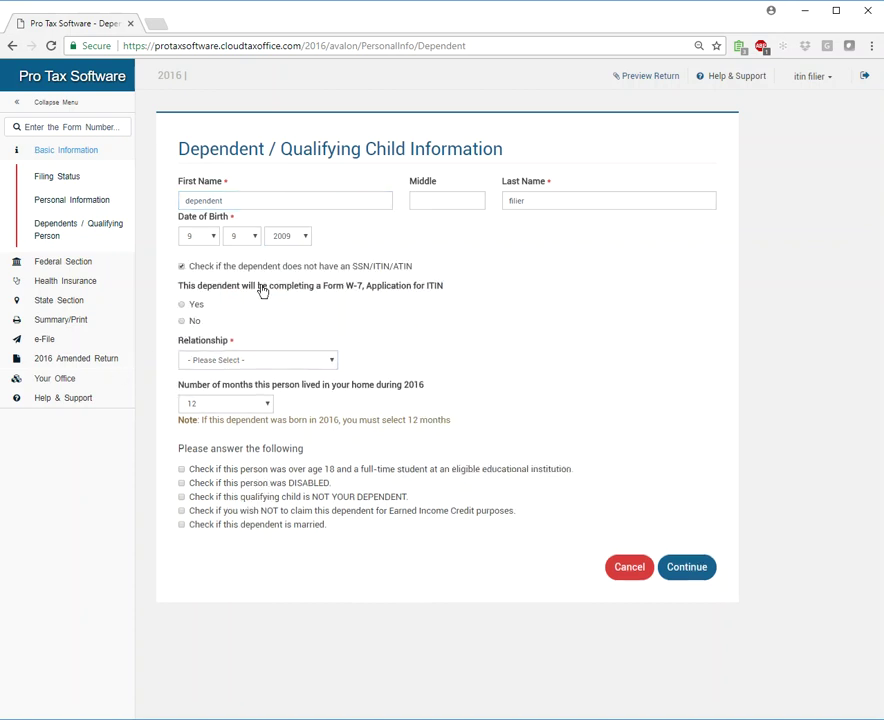
click(181, 266)
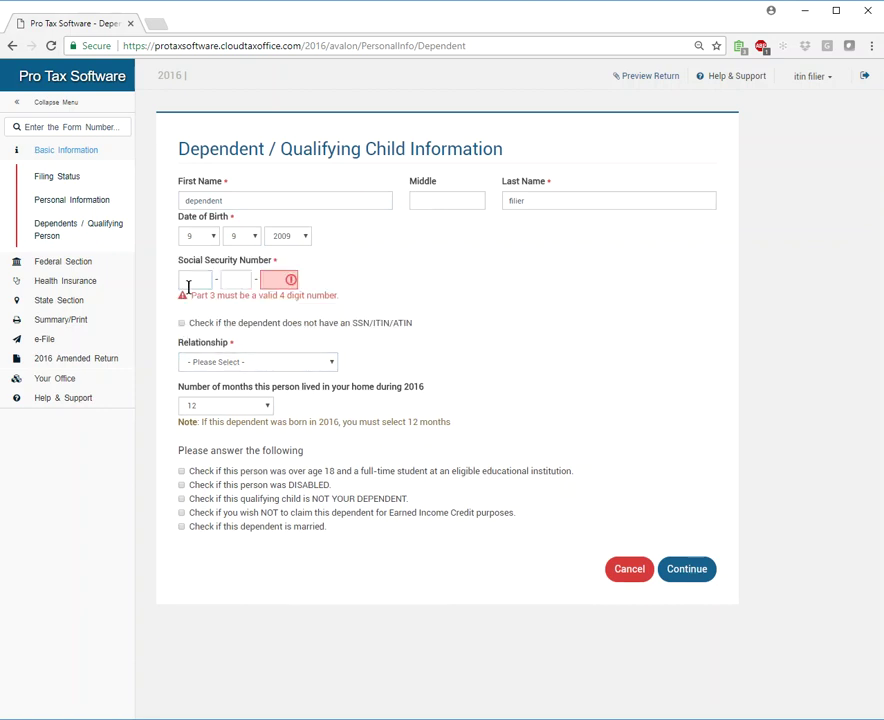
click(190, 280)
click(284, 280)
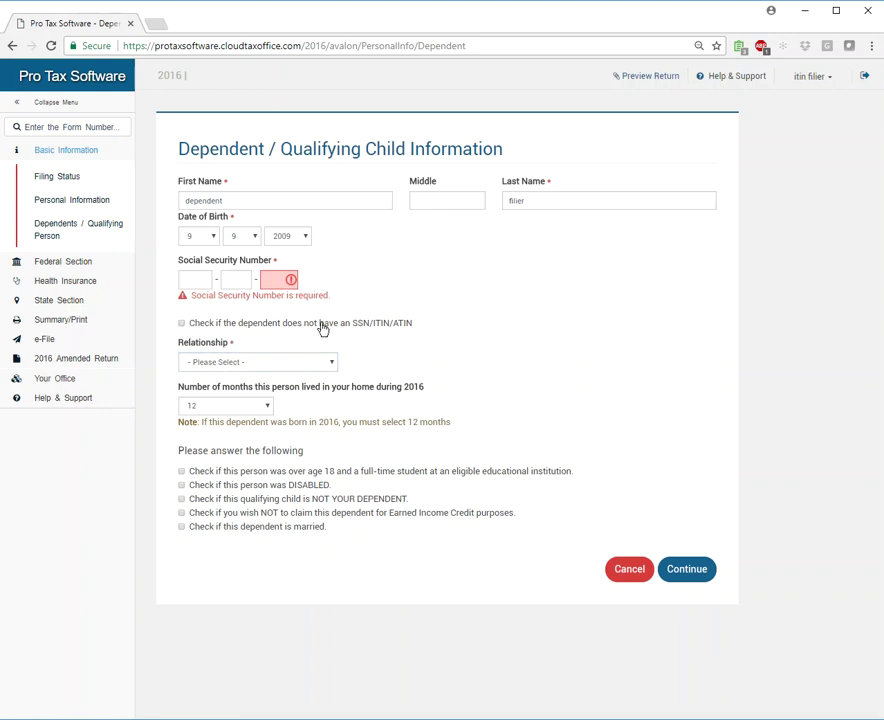
Mark the dependent as having no SSN, filing Form W-7, related as Daughter, and save.
click(182, 324)
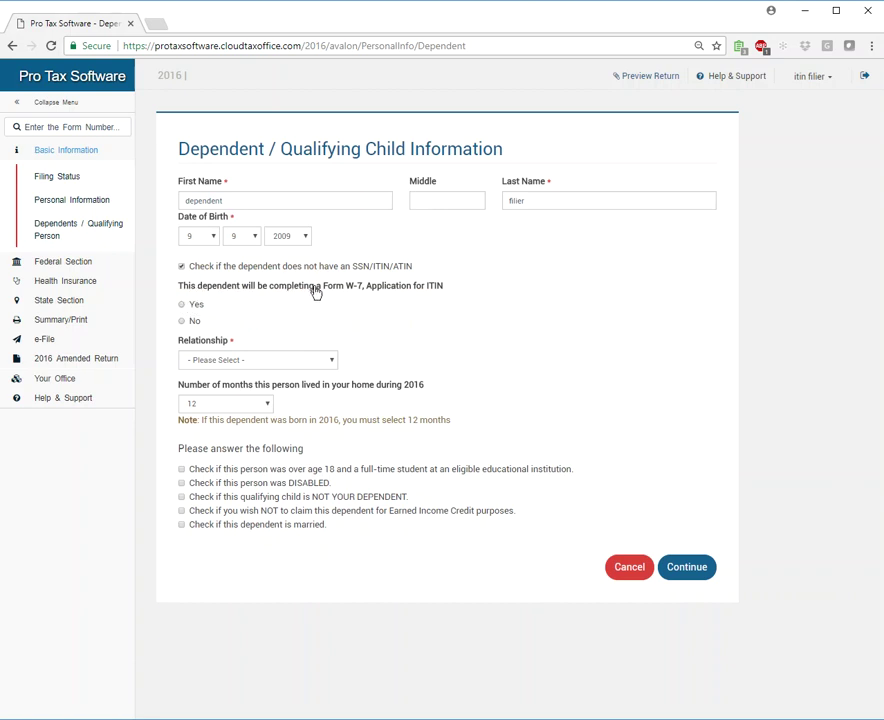
click(182, 304)
click(243, 365)
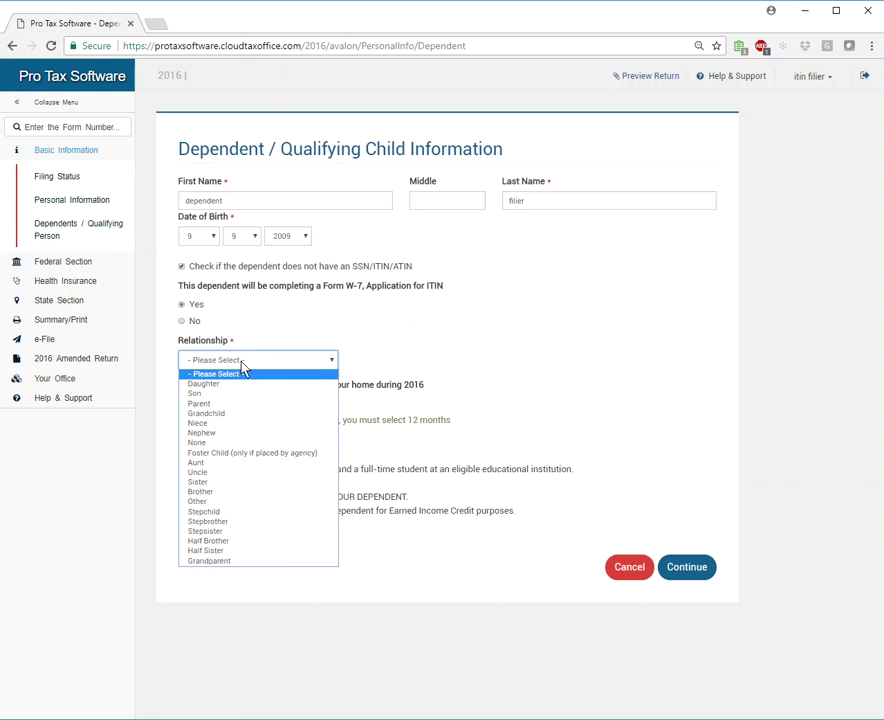
click(241, 385)
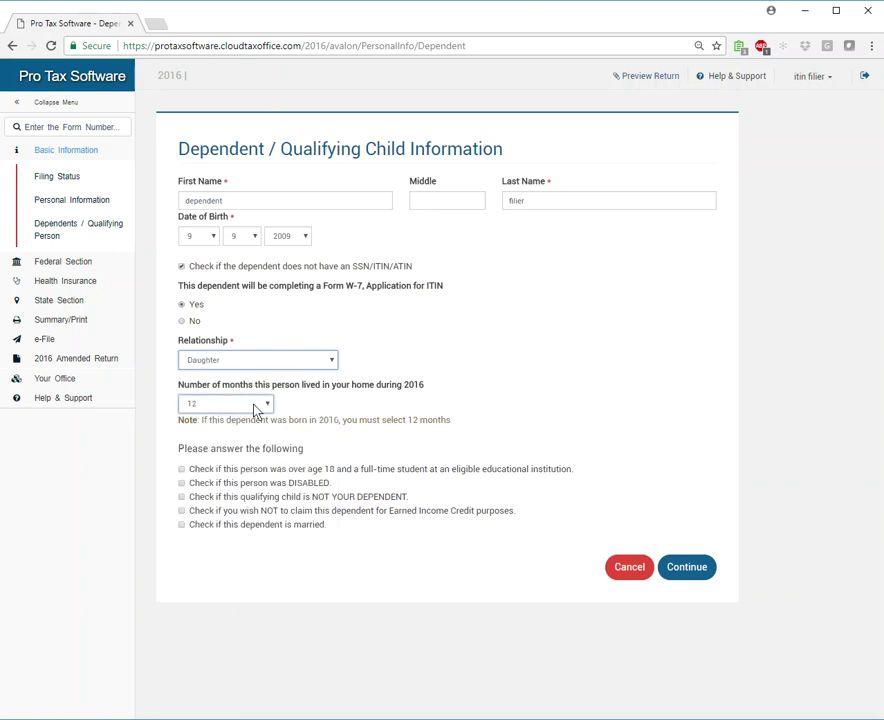
click(691, 567)
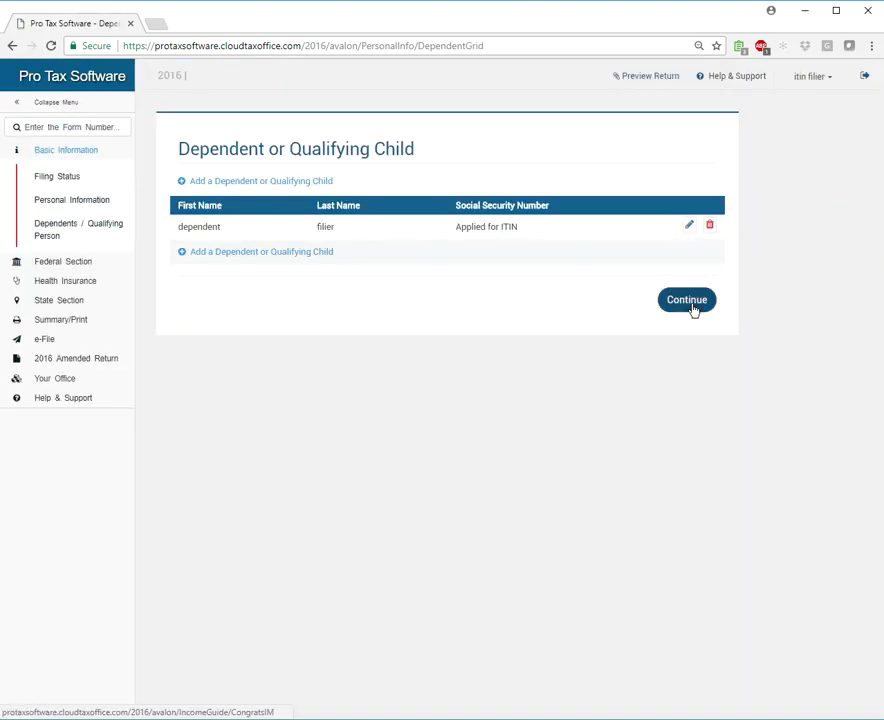
Save the dependent and begin Form W-7 from Miscellaneous Forms.
click(691, 306)
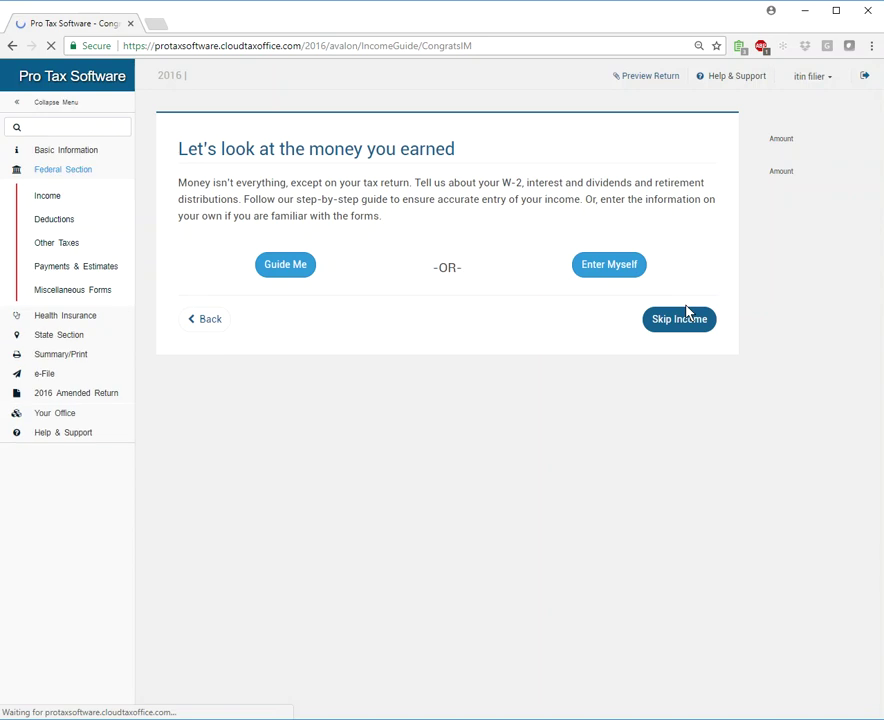
click(56, 292)
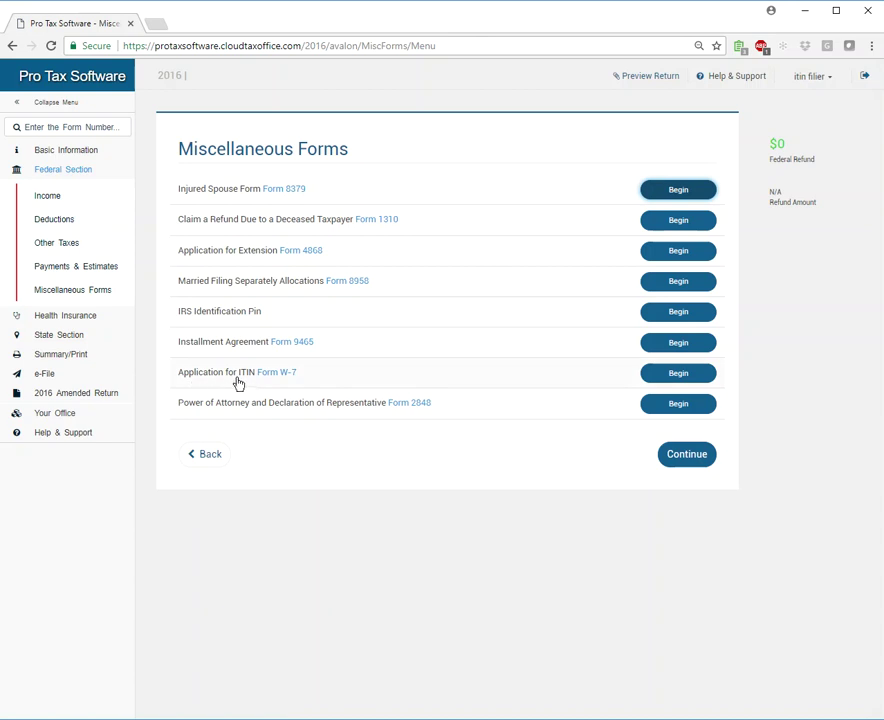
click(677, 376)
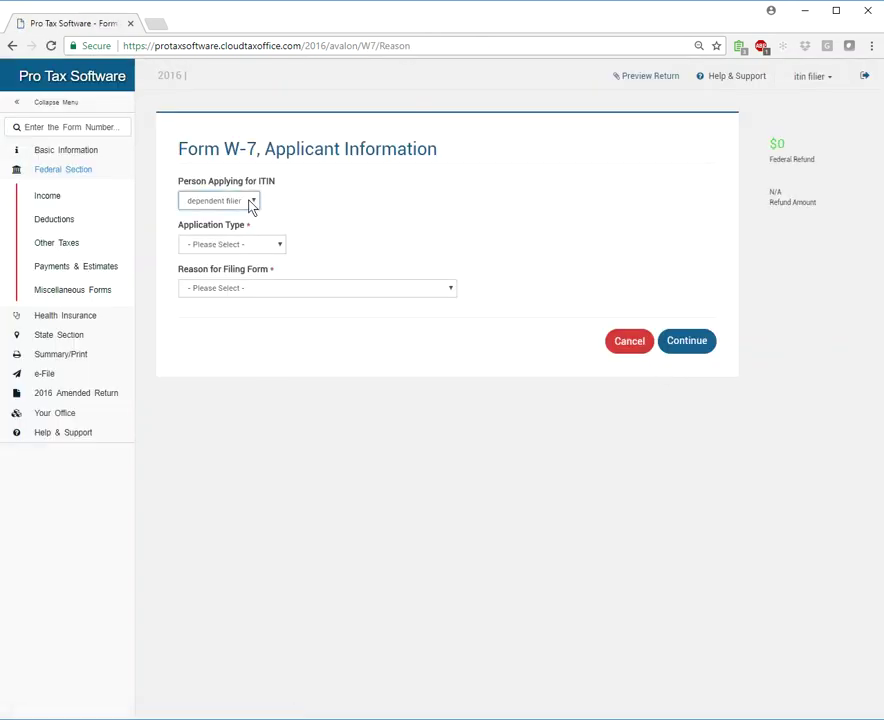
Set the primary filer applying for a new ITIN as a nonresident alien not eligible for an SSN.
click(252, 203)
click(240, 227)
click(271, 245)
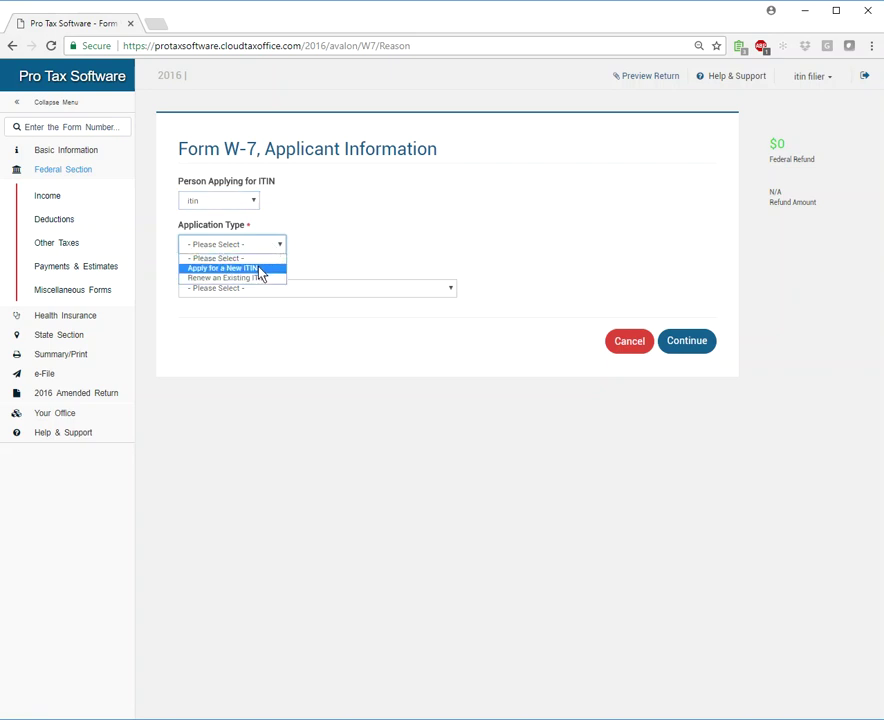
click(261, 271)
click(282, 292)
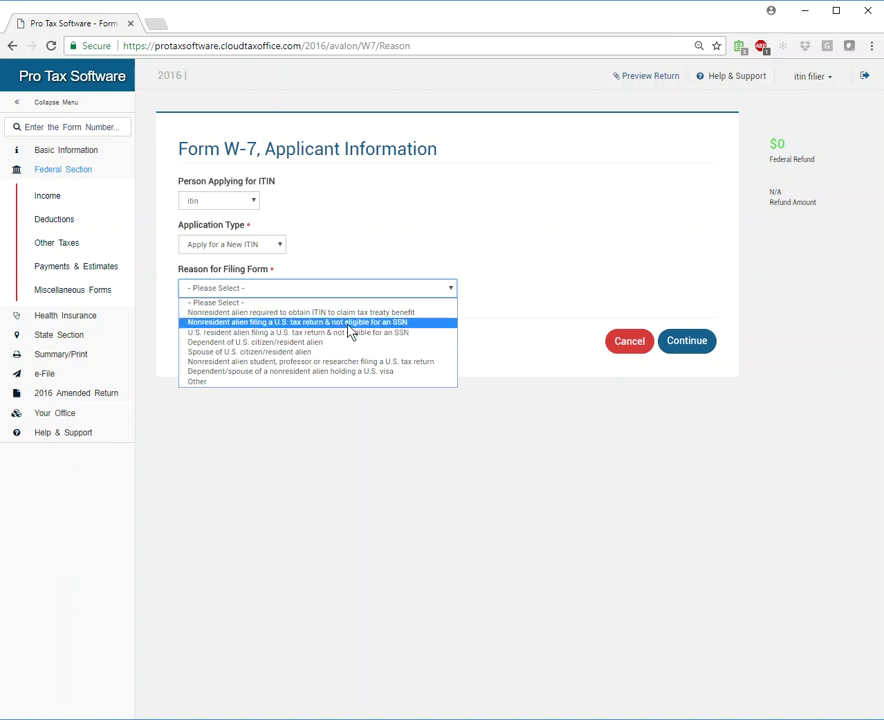
click(347, 324)
click(676, 343)
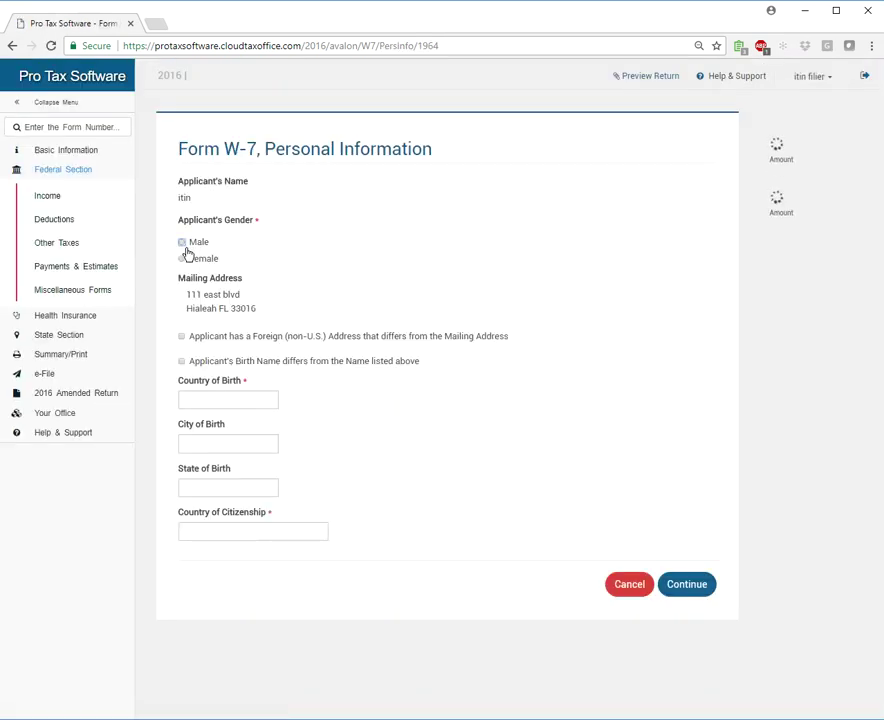
Mark the applicant female with mexico as country, city and state of birth and citizenship.
click(182, 259)
click(196, 397)
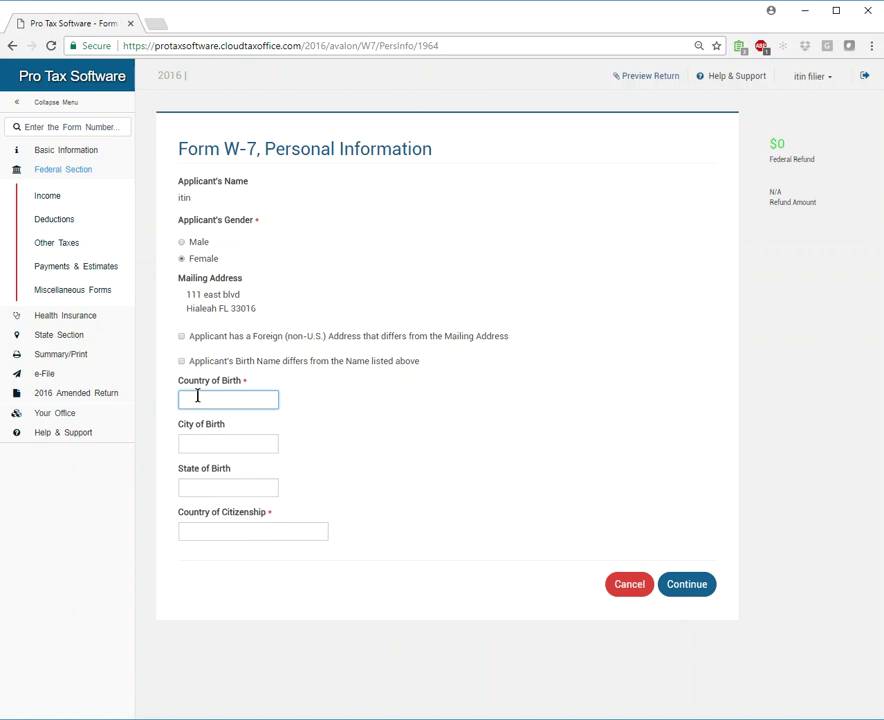
text(mexico)
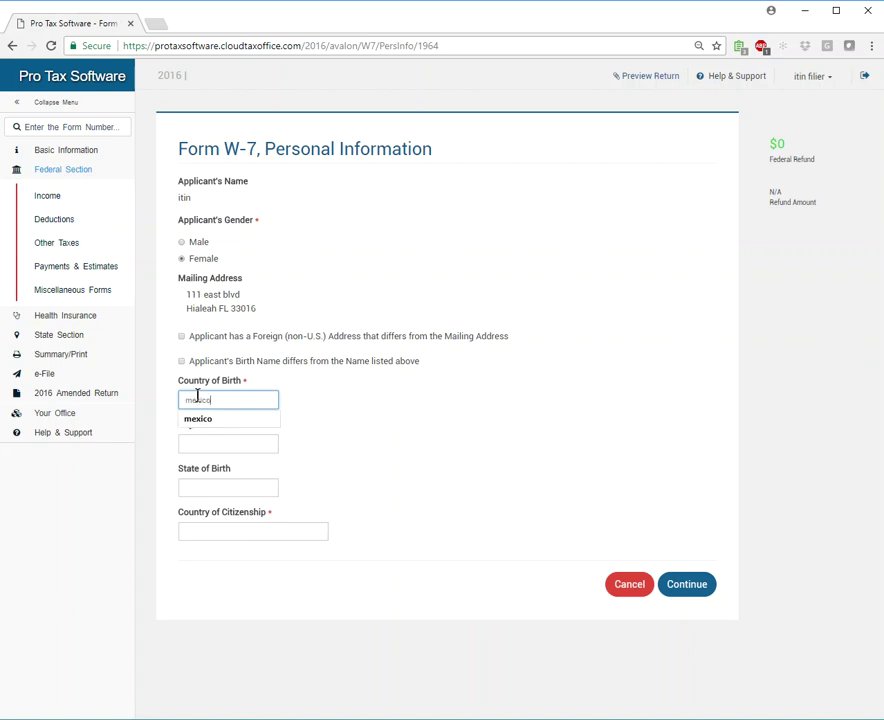
key(Tab)
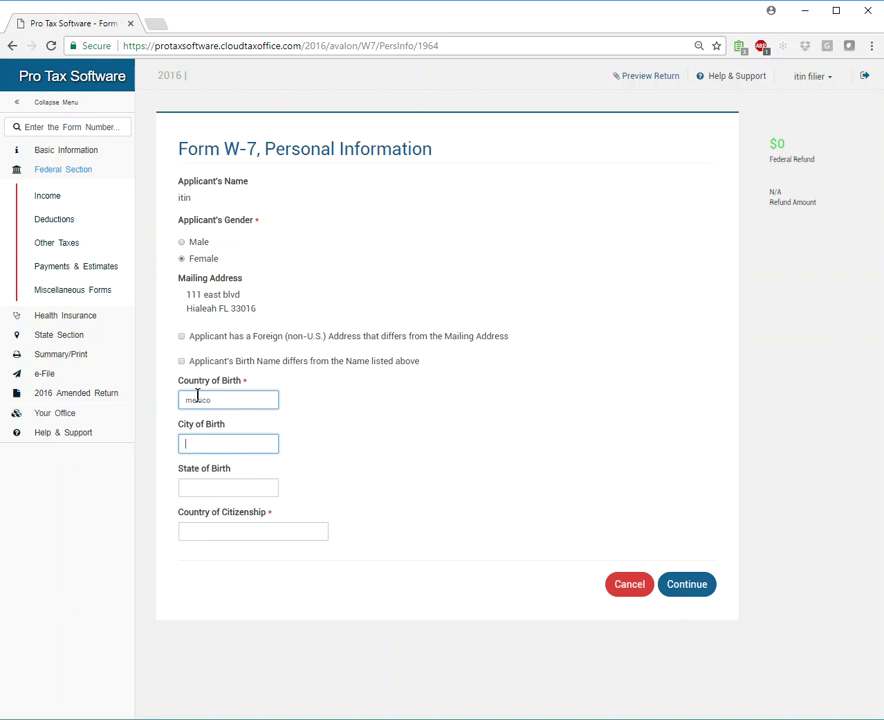
text(mexico)
key(Tab)
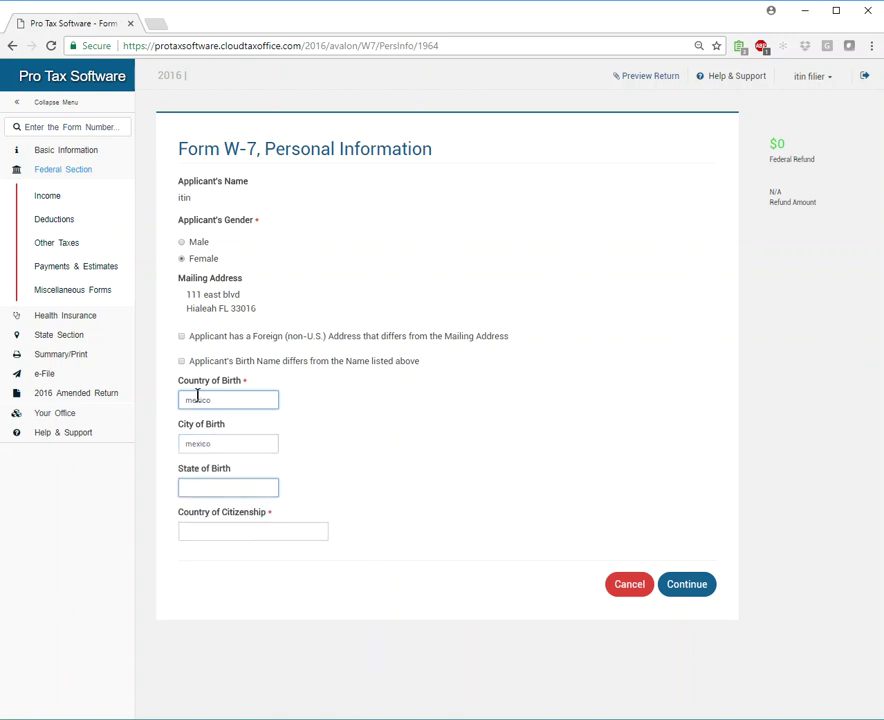
text(mexic)
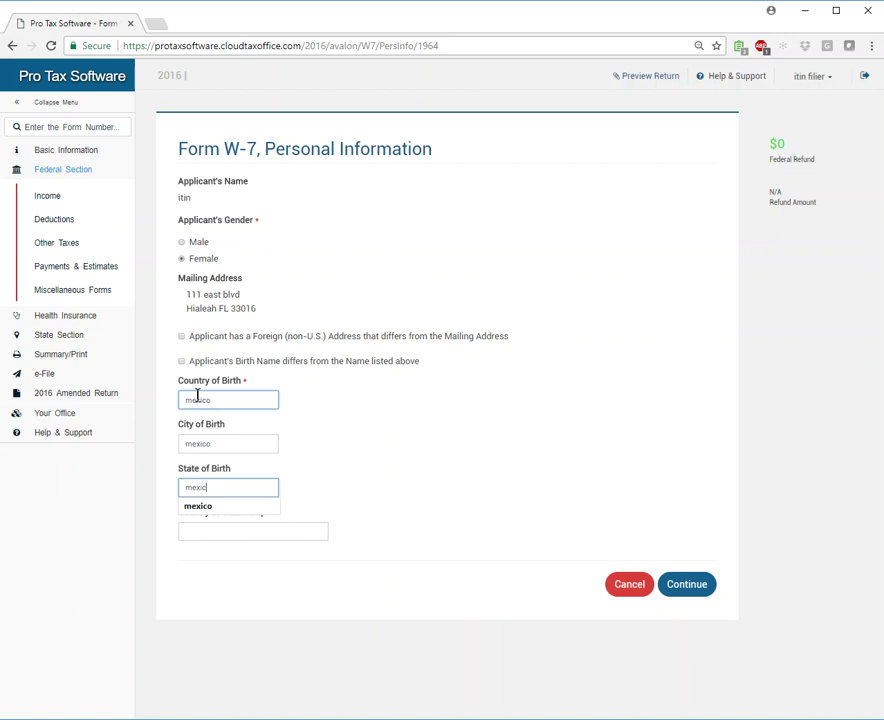
text(o)
key(Tab)
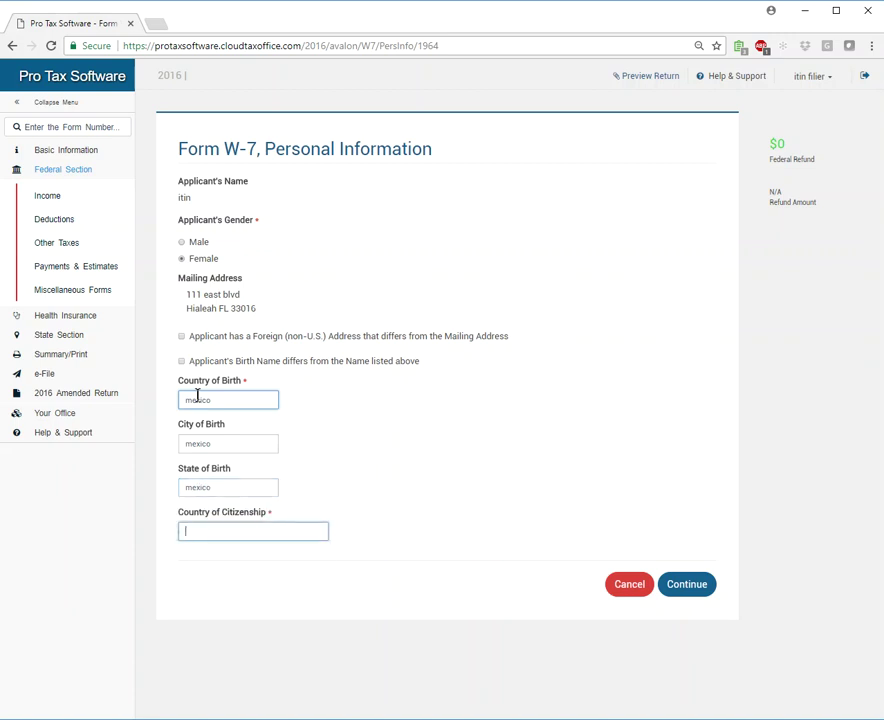
text(mexico)
click(364, 440)
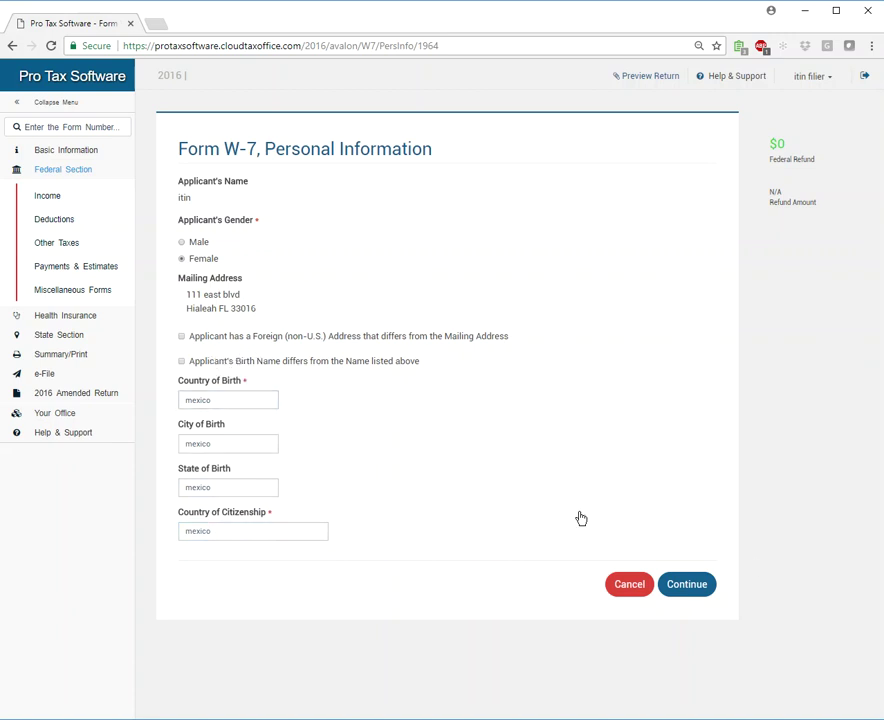
click(710, 588)
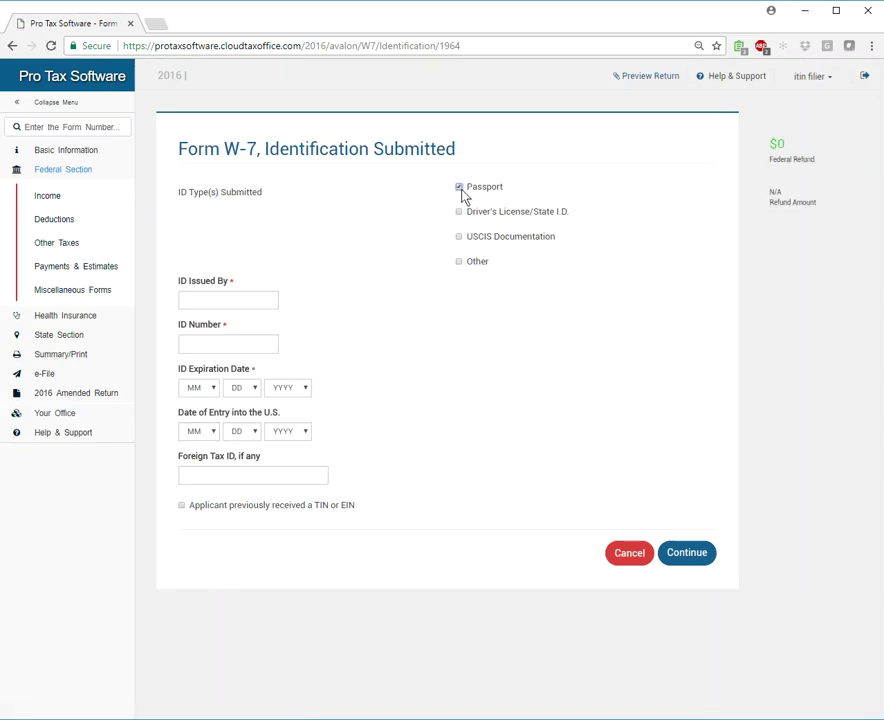
Enter the mexico-issued passport with its ID number and expiration date 1/1/2018.
click(232, 298)
text(mexico)
key(Tab)
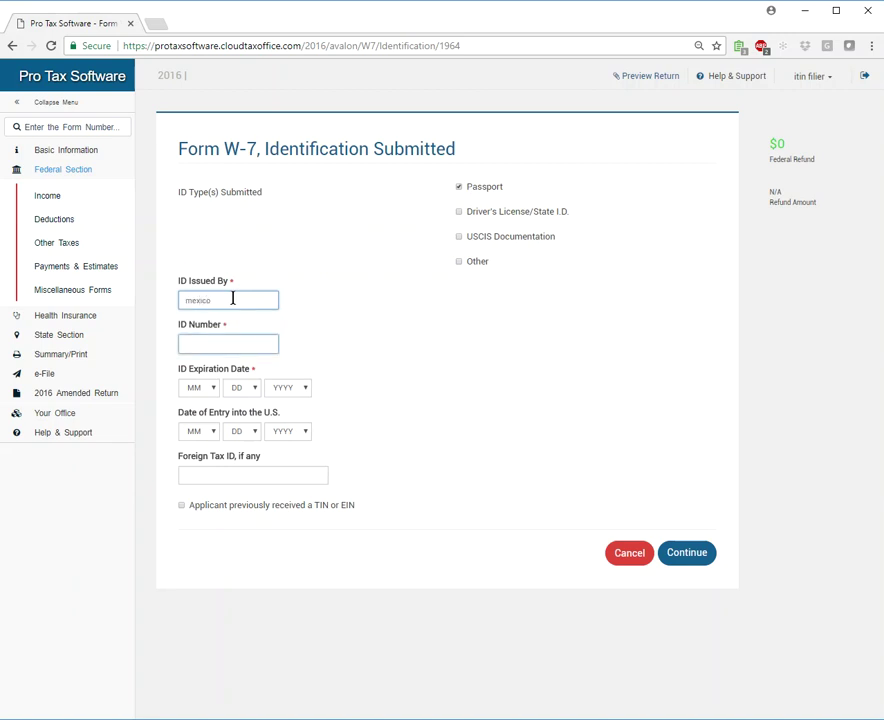
text(2342ijuhiouhyg)
key(Tab)
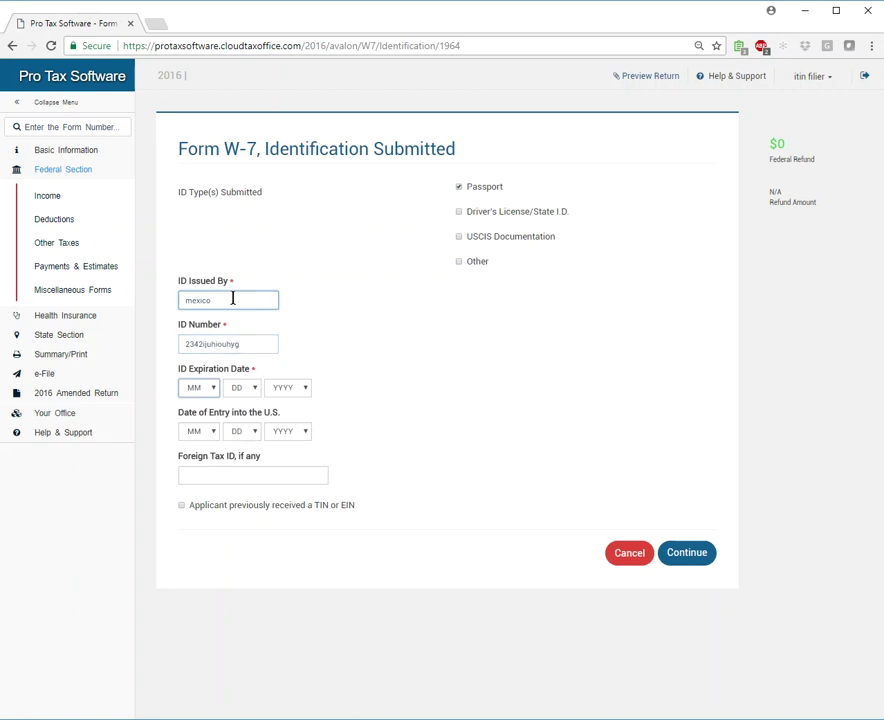
text(1)
key(Tab)
text(1)
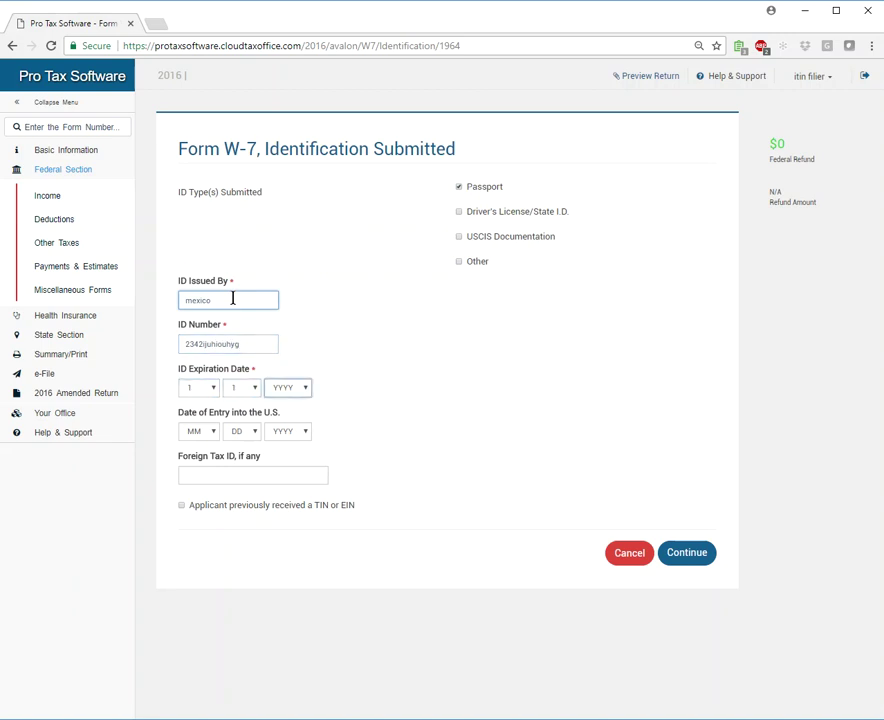
key(Tab)
text(2027)
key(Tab)
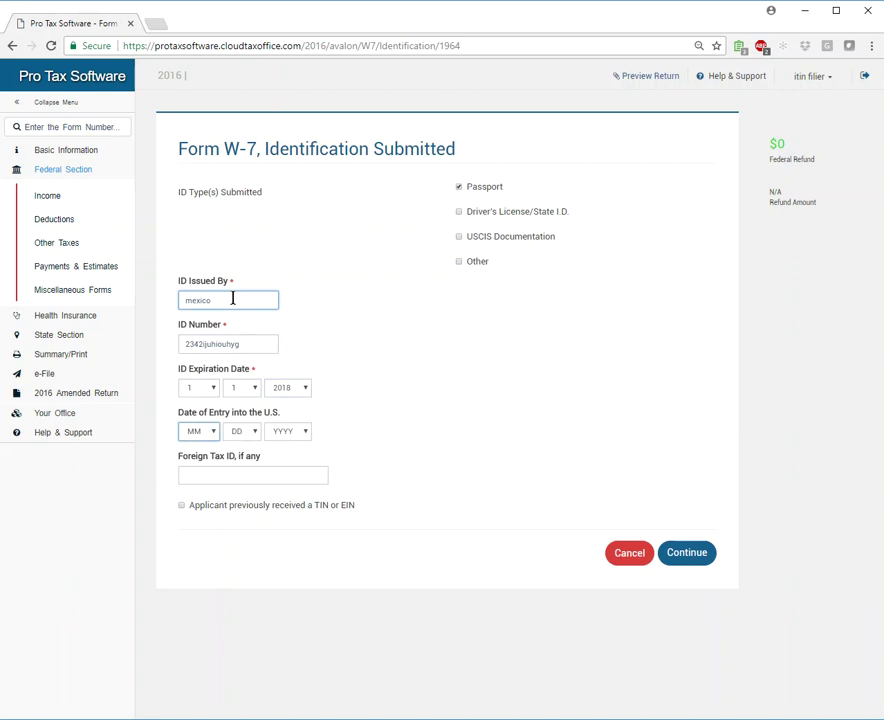
Set the U.S. entry date to 1/1/2015.
click(207, 432)
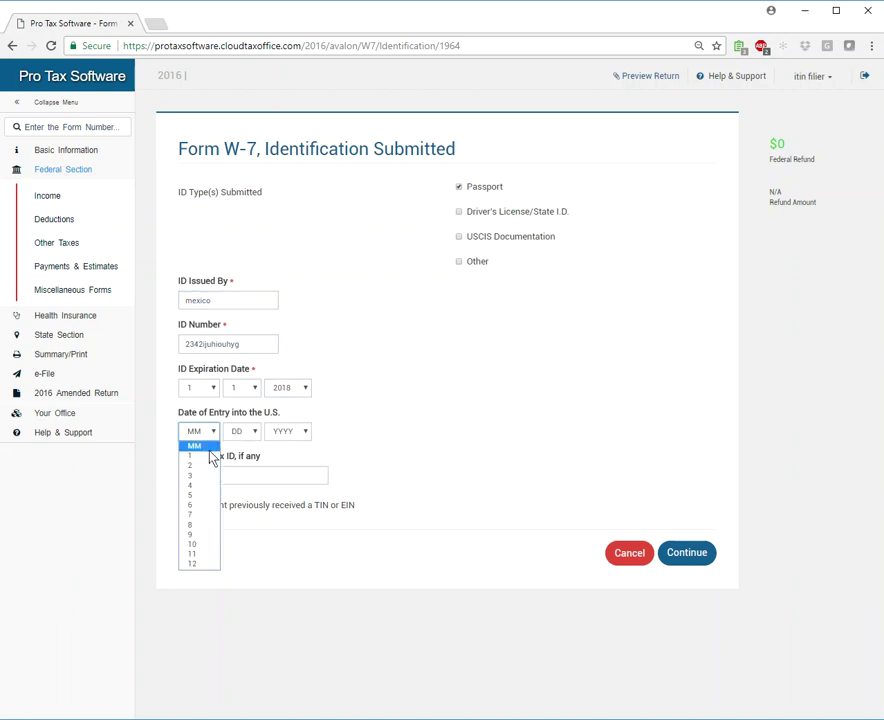
click(210, 456)
click(245, 432)
click(247, 456)
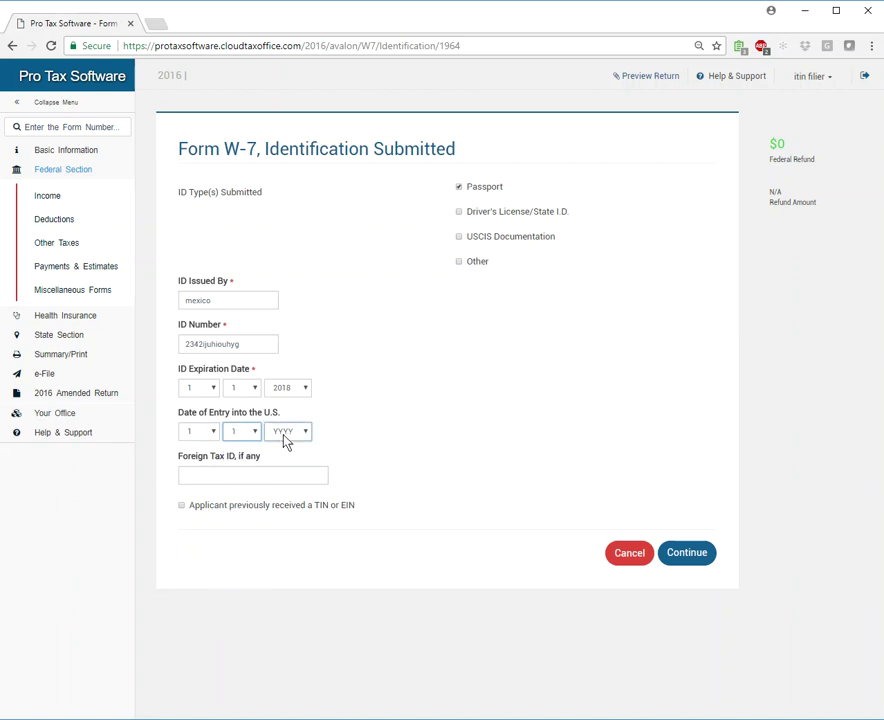
click(285, 433)
click(282, 466)
click(195, 478)
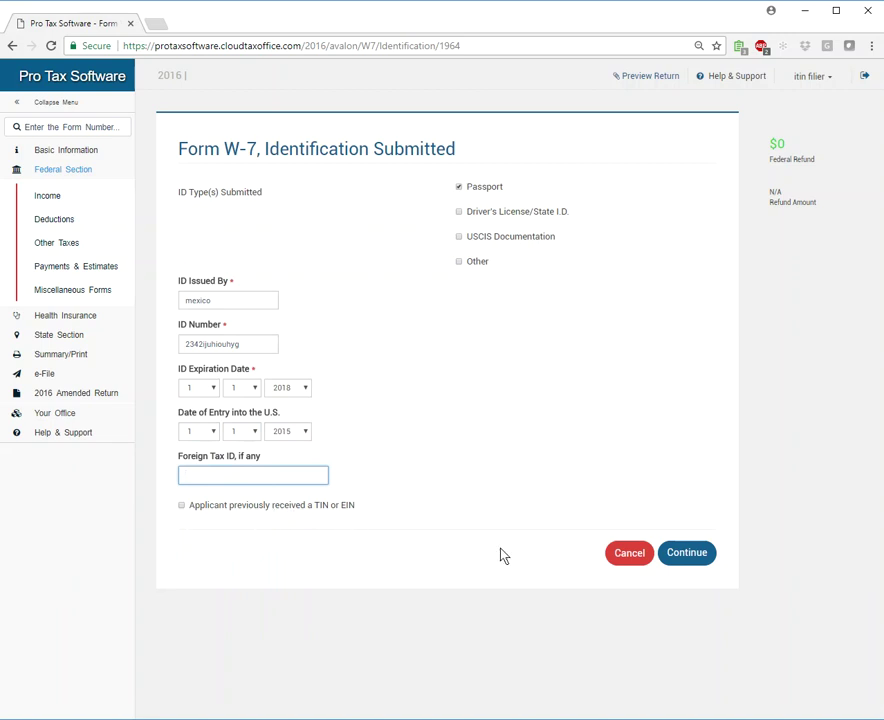
Save the passport details, add a second Form W-7, and keep the dependent as applicant.
click(693, 556)
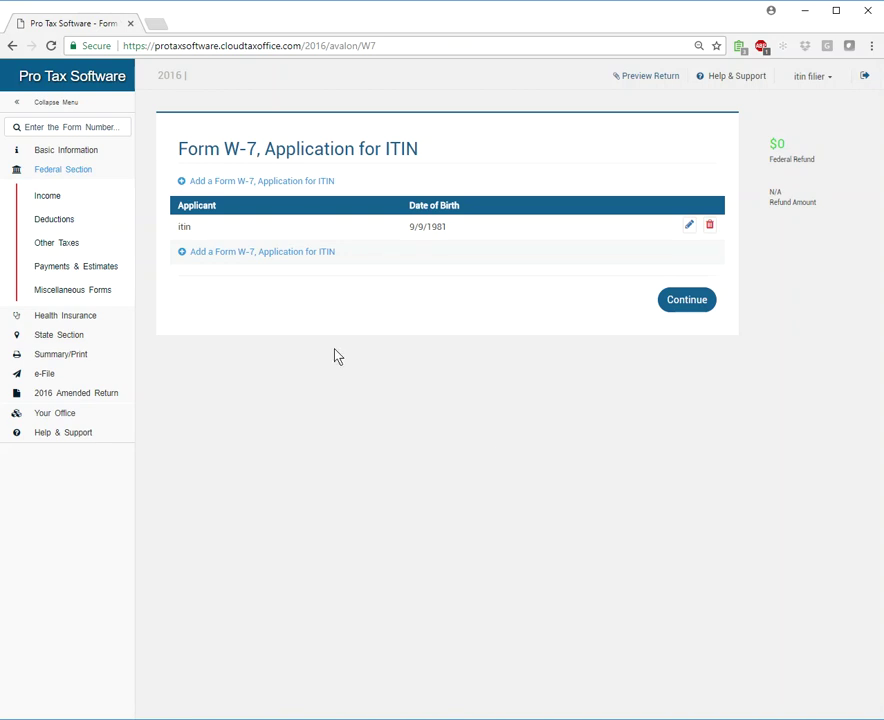
click(268, 252)
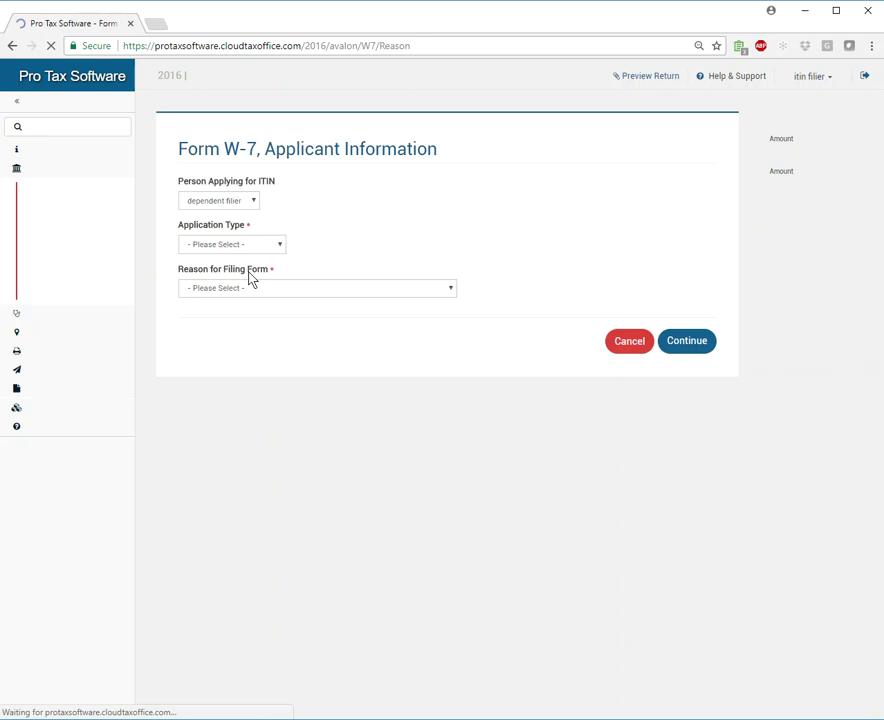
click(247, 201)
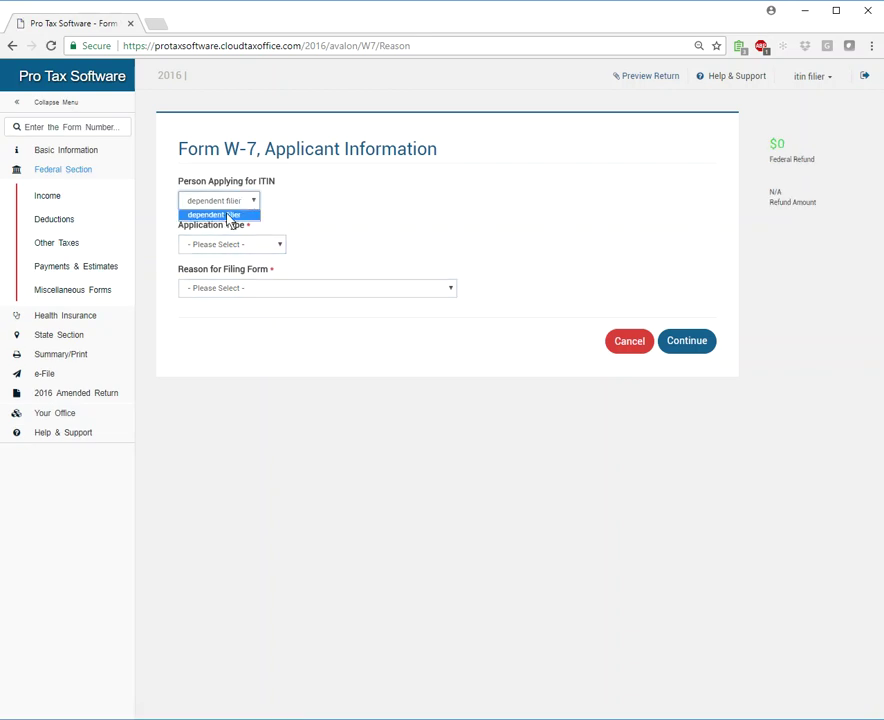
click(289, 233)
Choose Apply for a New ITIN with the nonresident alien filing reason and save.
click(265, 244)
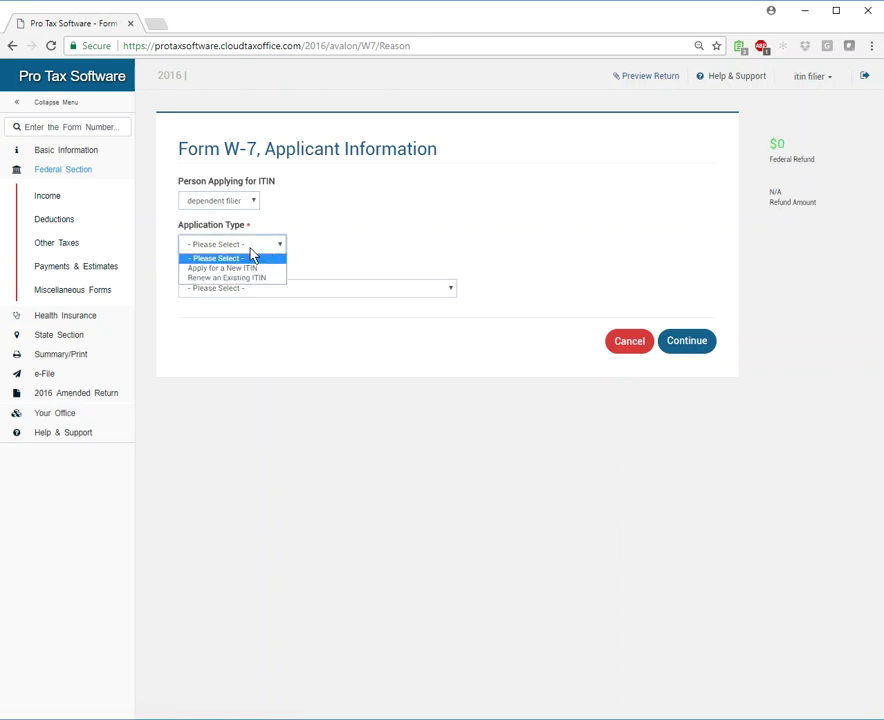
click(235, 269)
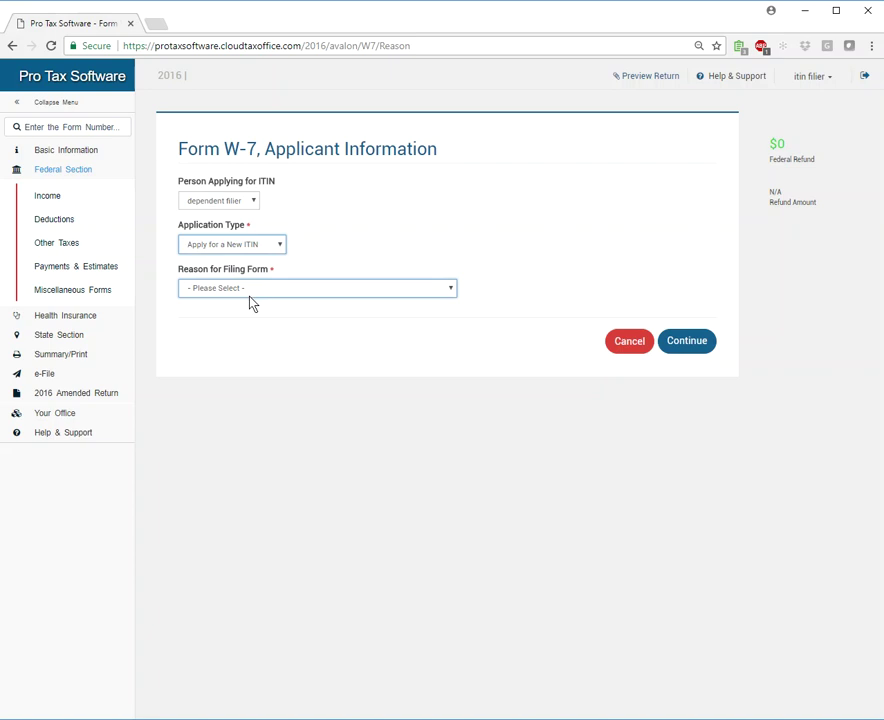
click(239, 293)
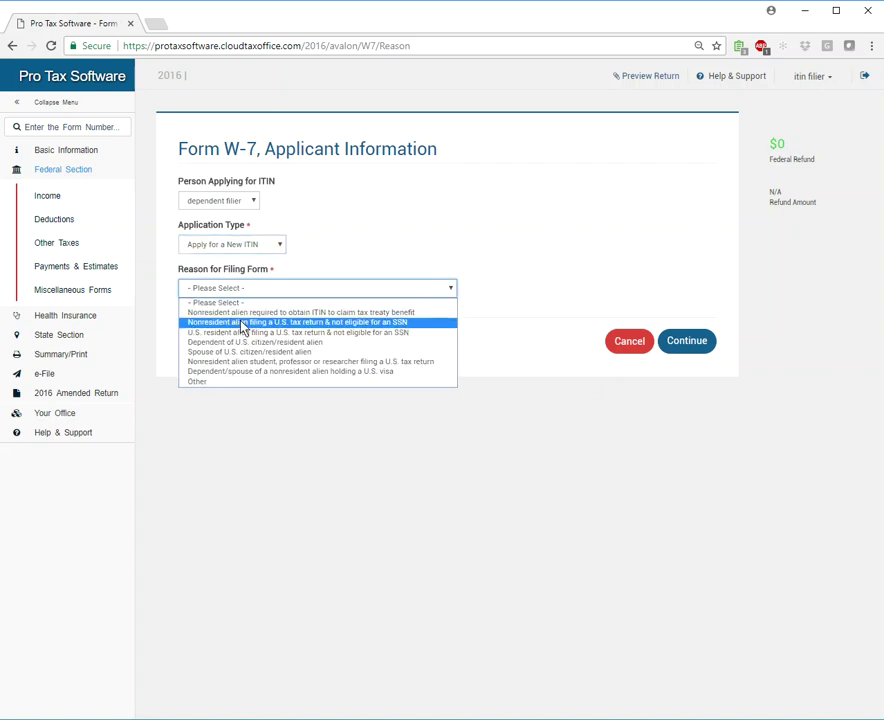
click(241, 322)
click(687, 342)
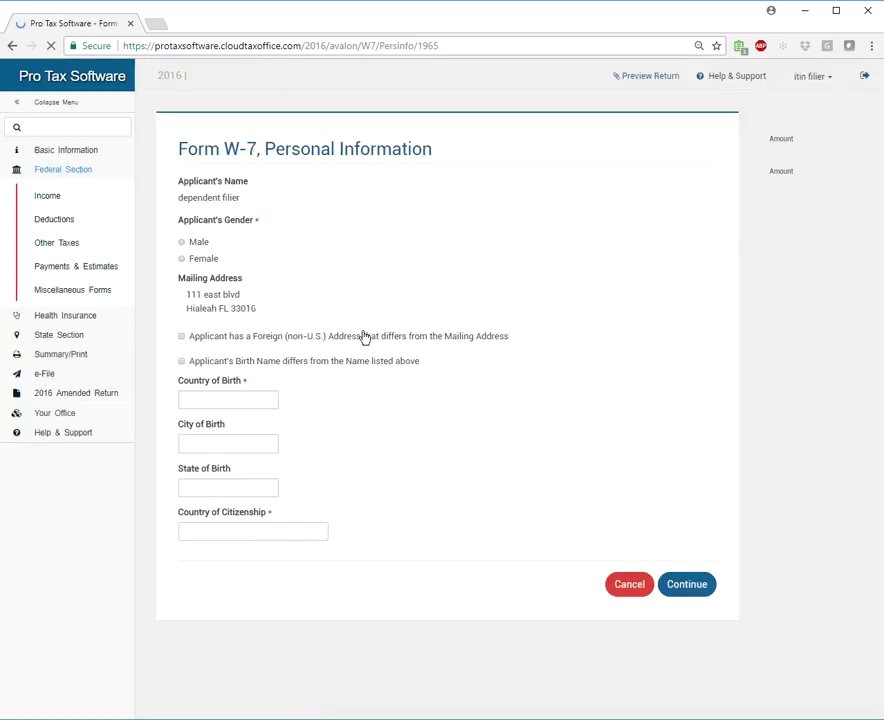
Mark the dependent female with mexico for country, city and state of birth and citizenship, then save.
click(182, 259)
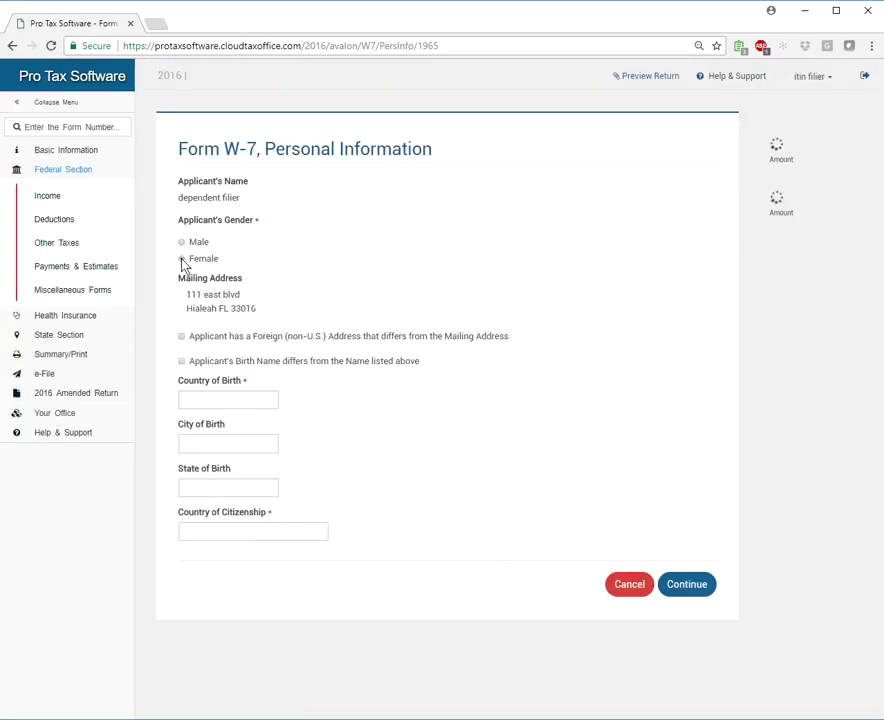
click(190, 399)
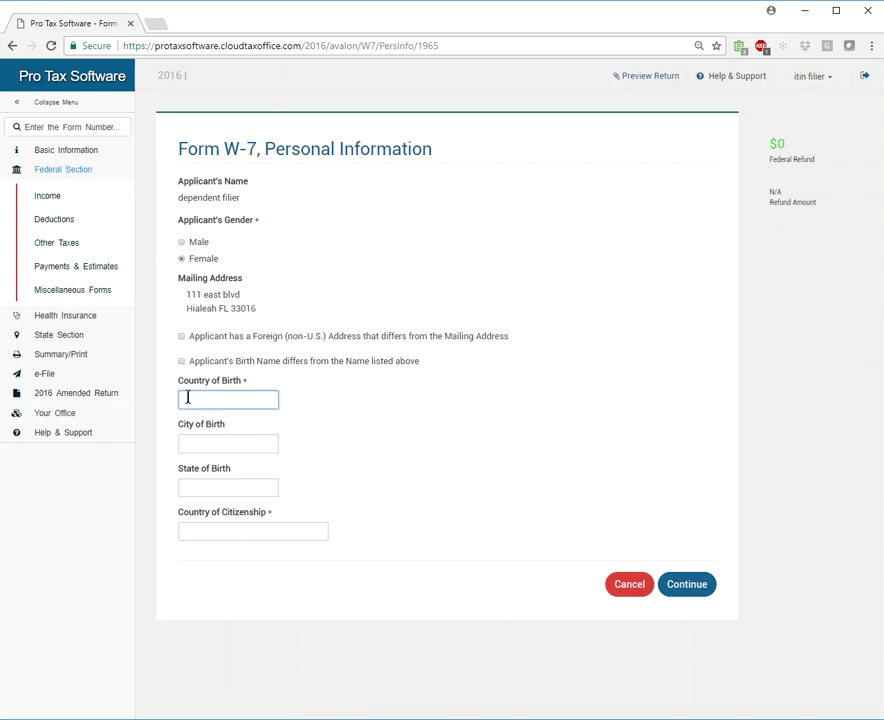
text(mex)
key(Down)
key(Tab)
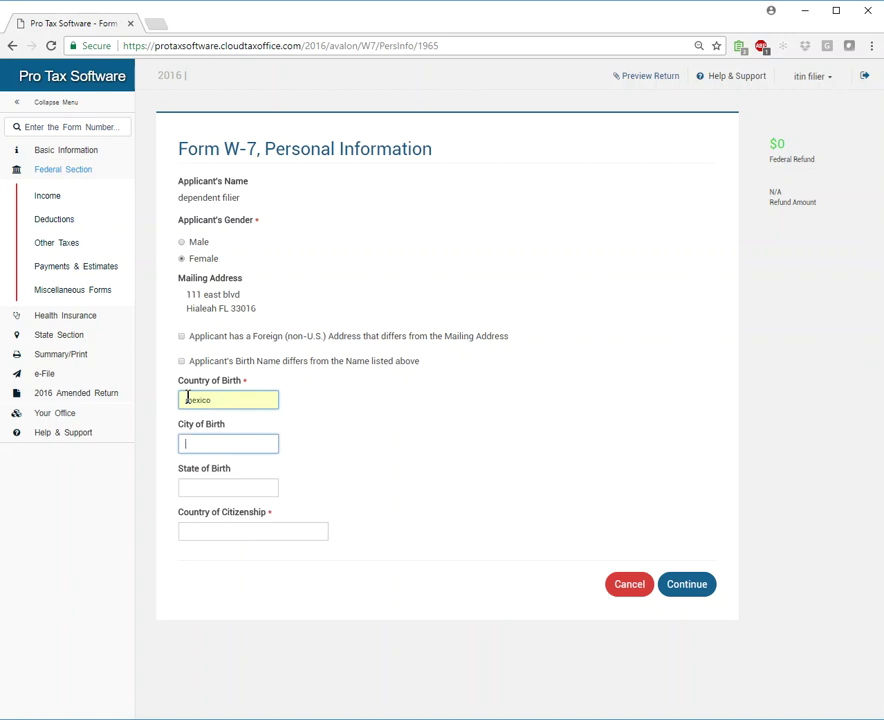
text(mexico)
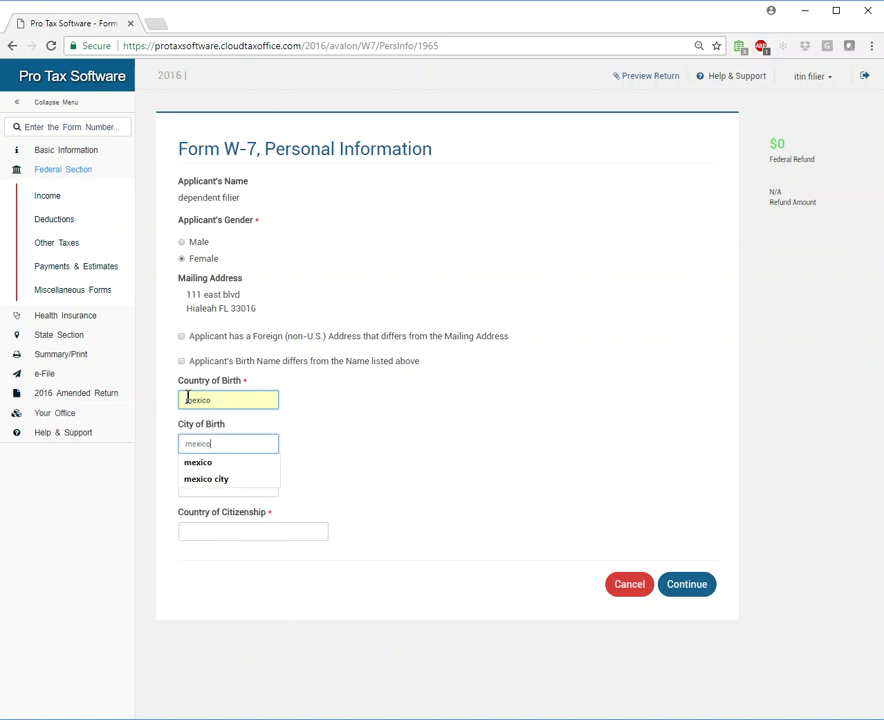
key(Tab)
text(mexico)
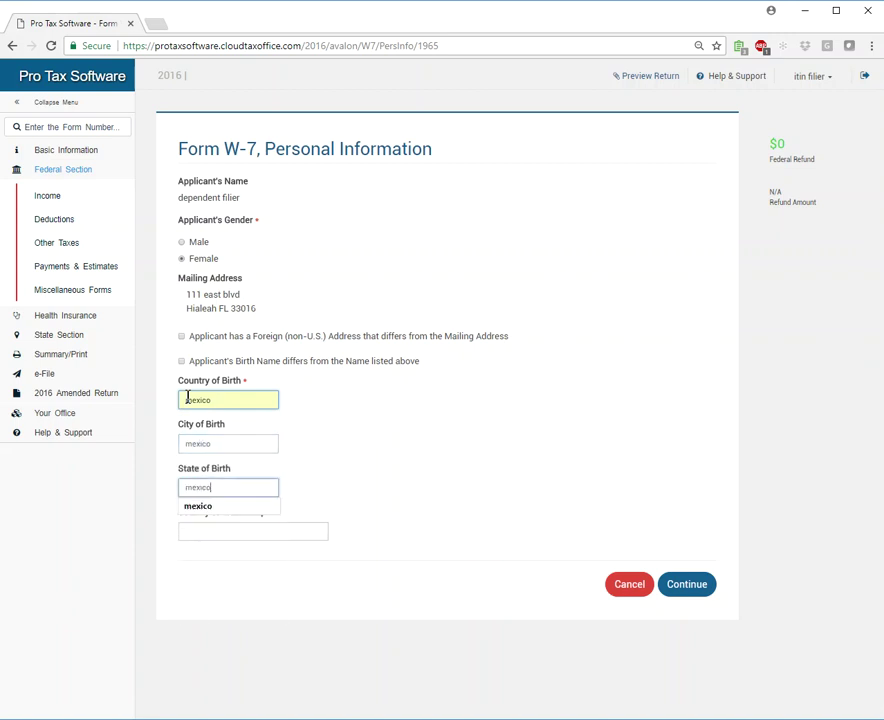
key(Tab)
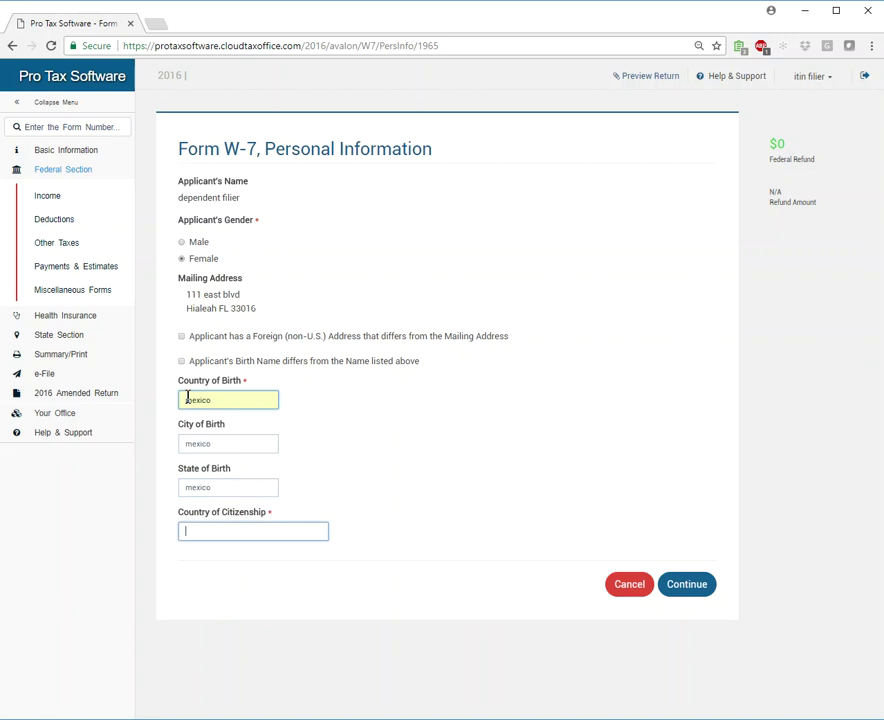
text(mexico)
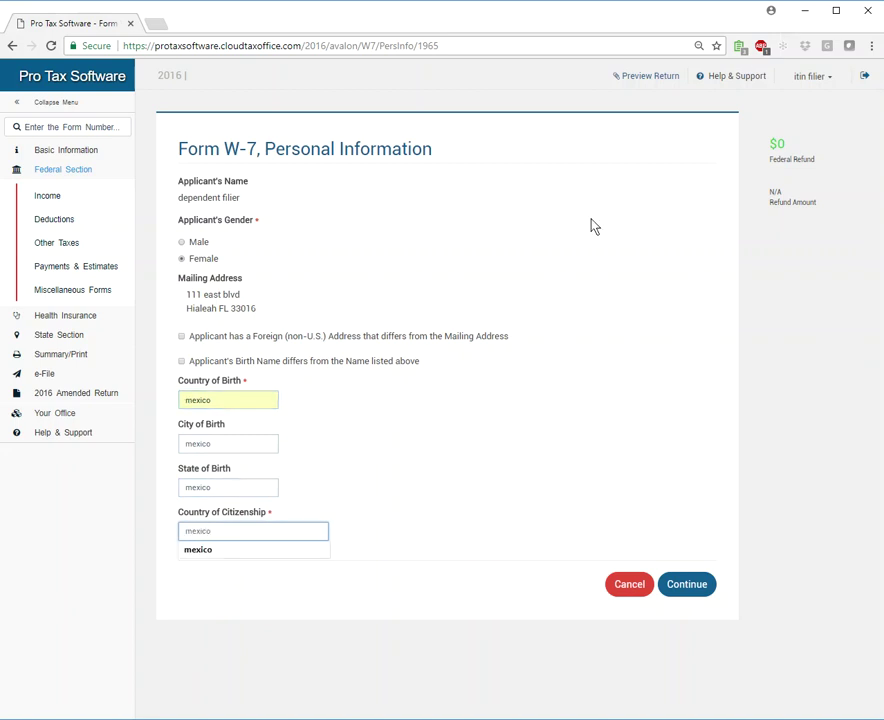
click(513, 428)
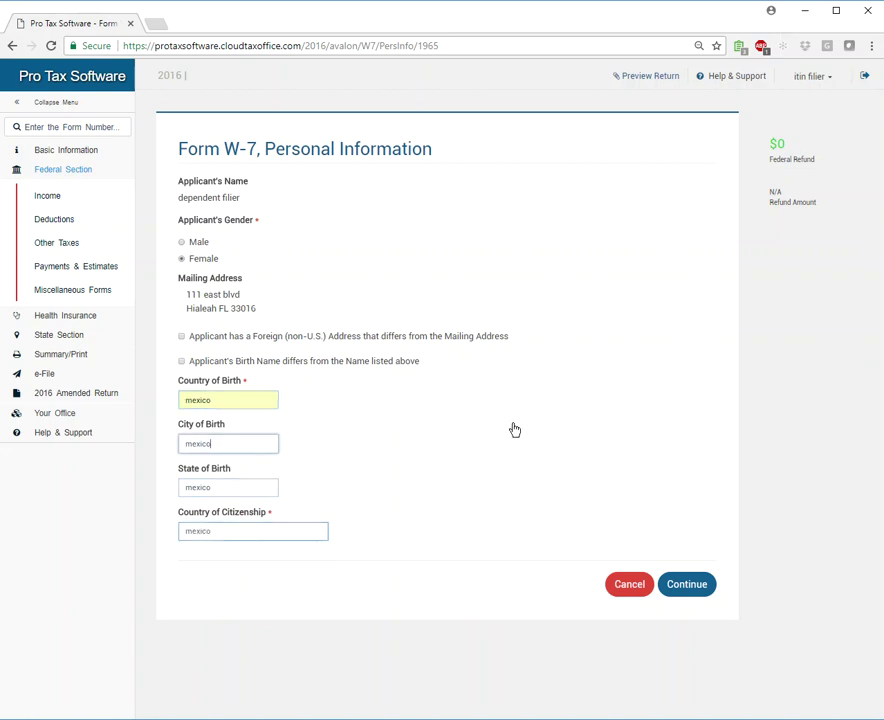
click(687, 586)
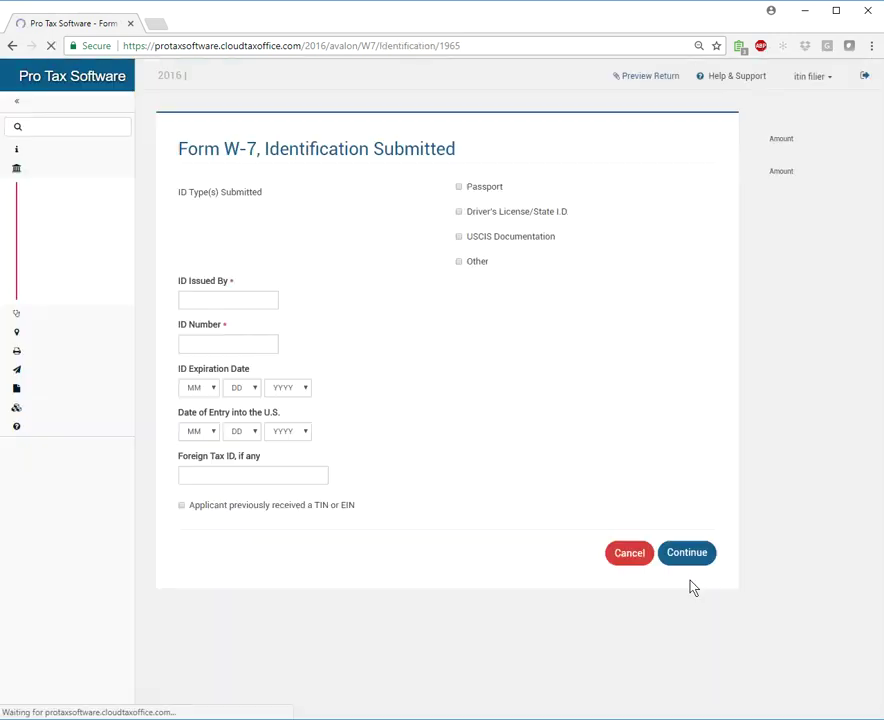
Mark a passport as the submitted ID, issued by mexico, and enter the passport number.
click(193, 299)
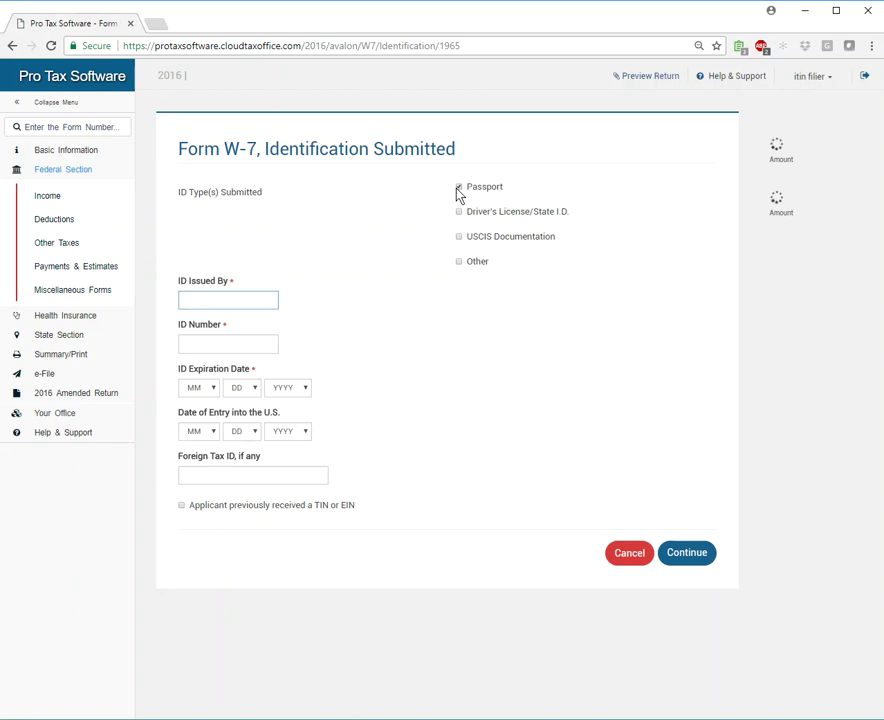
click(459, 187)
click(200, 293)
text(m)
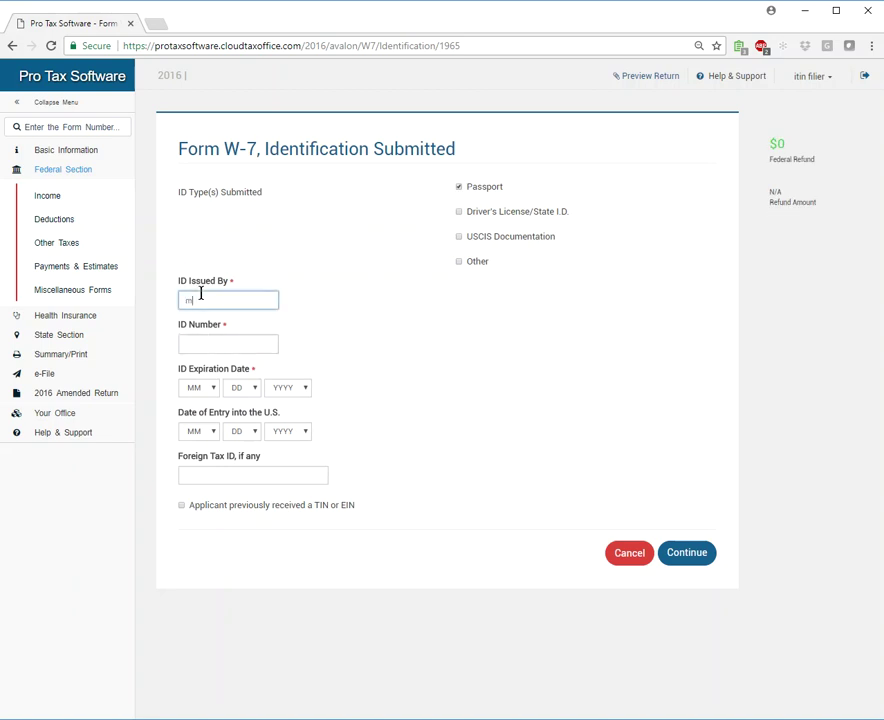
text(exico)
key(Tab)
text(ksdfs098768s7da9f)
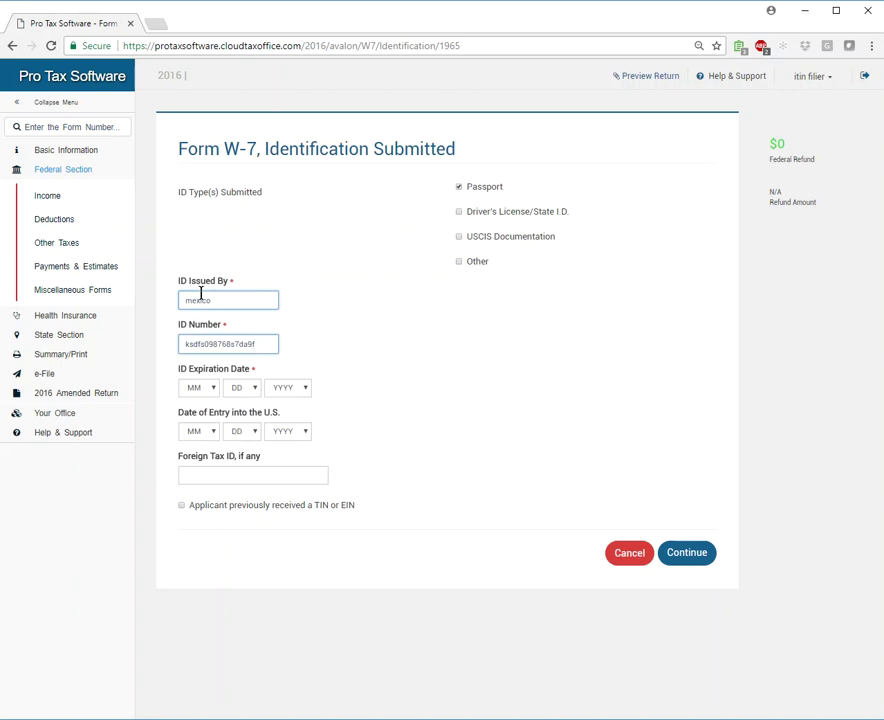
Set the passport expiration date to 1/1/2021.
click(199, 388)
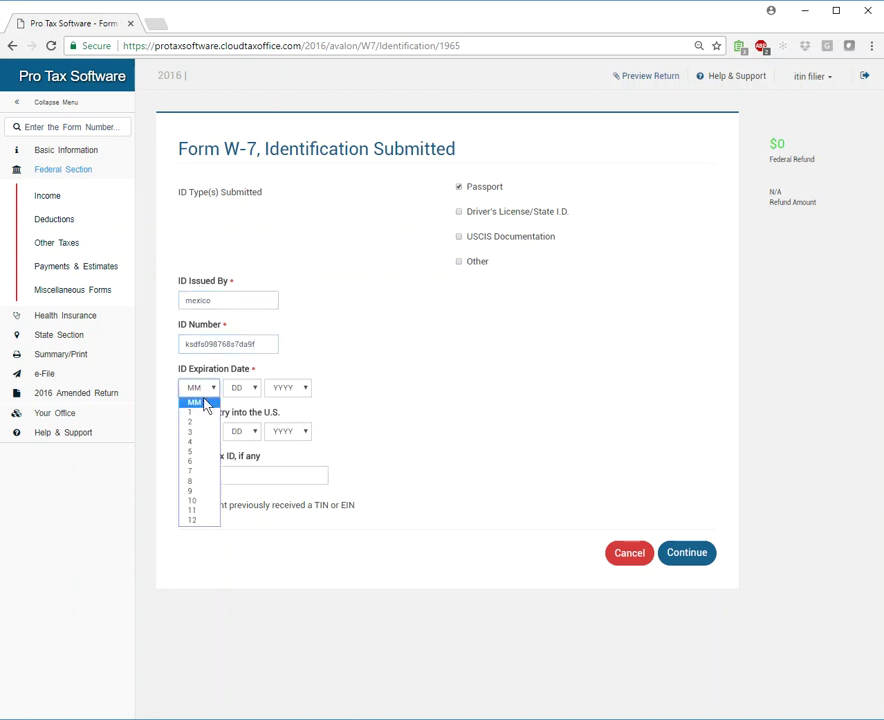
click(200, 412)
click(243, 390)
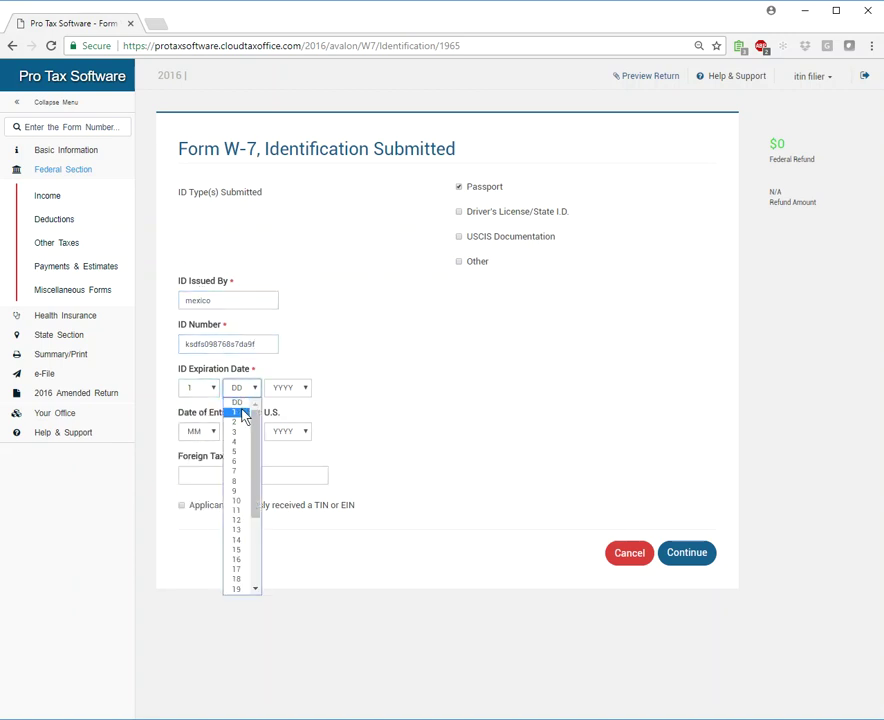
click(236, 413)
click(285, 389)
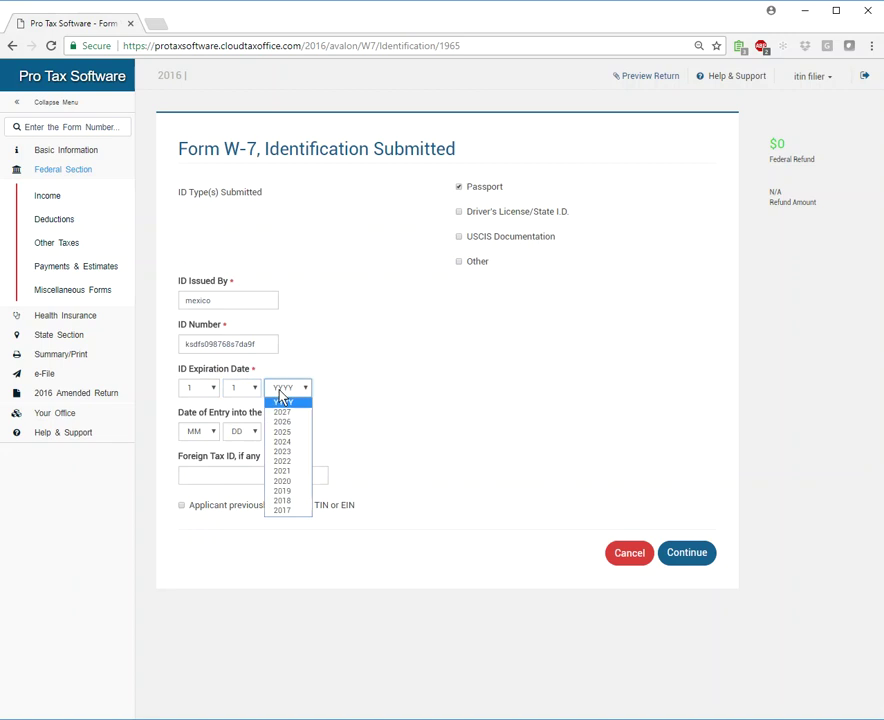
click(283, 471)
Set the U.S. date of entry to 1/2/2014 and save the identification details.
click(197, 431)
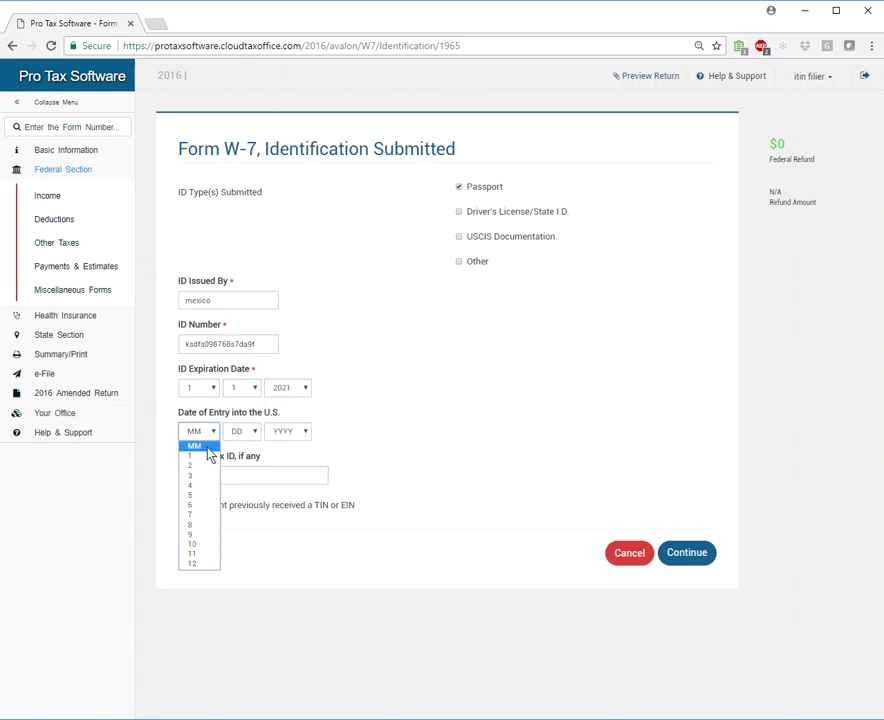
click(208, 455)
click(241, 431)
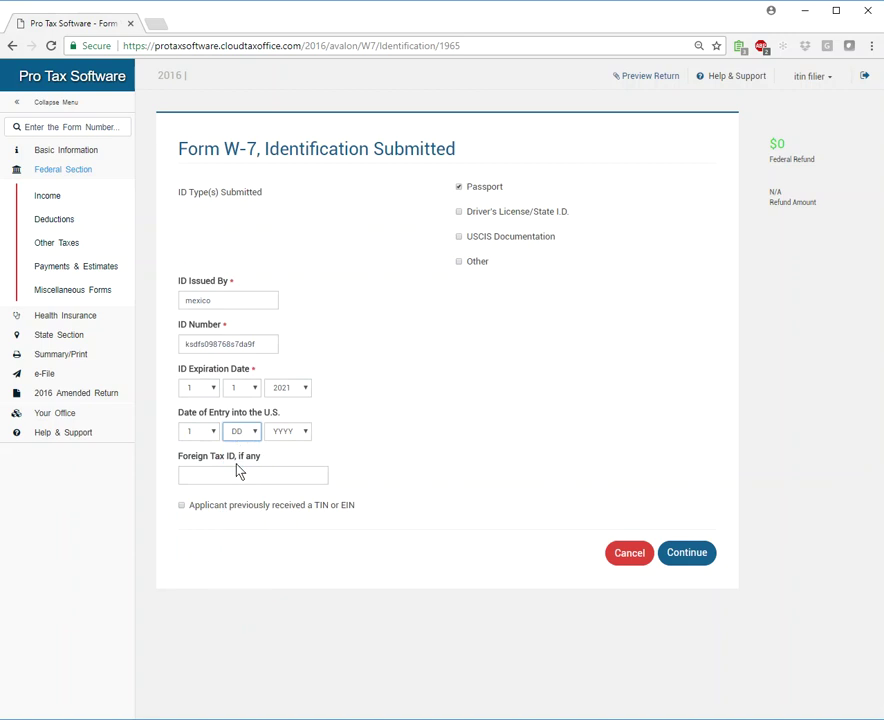
click(238, 472)
click(287, 431)
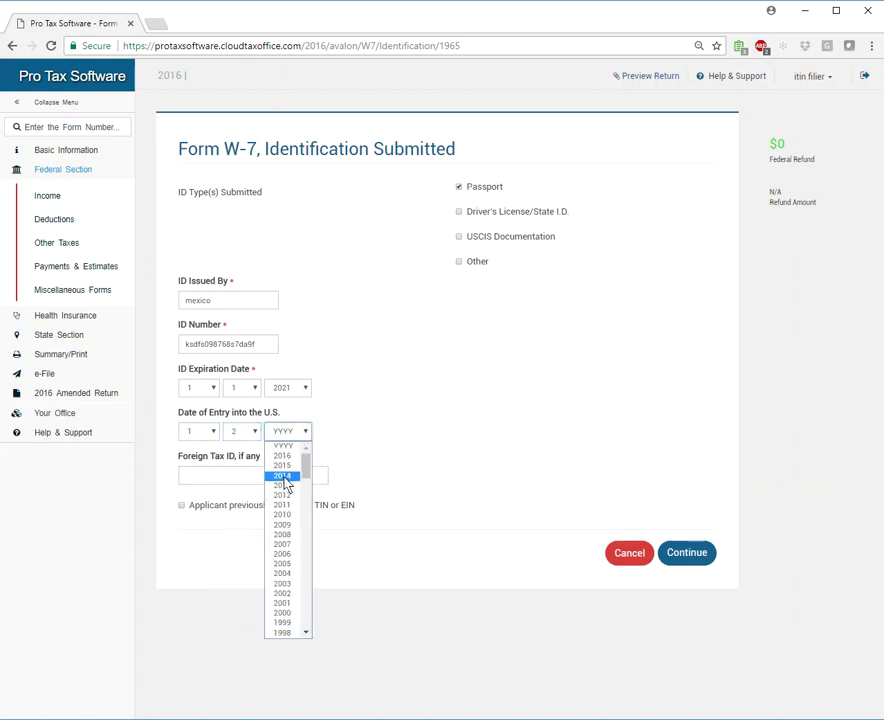
click(283, 477)
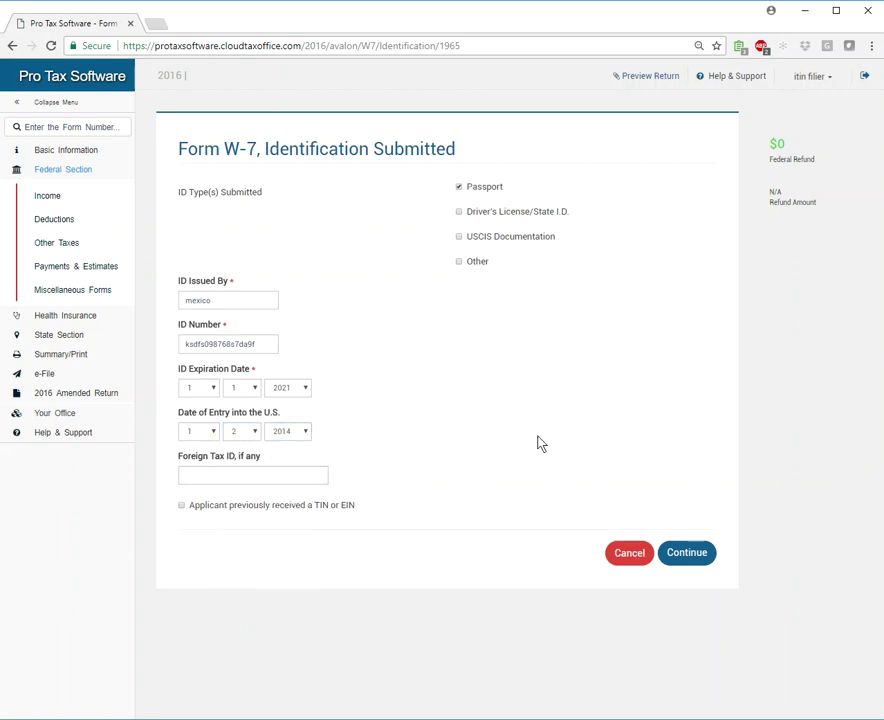
click(684, 553)
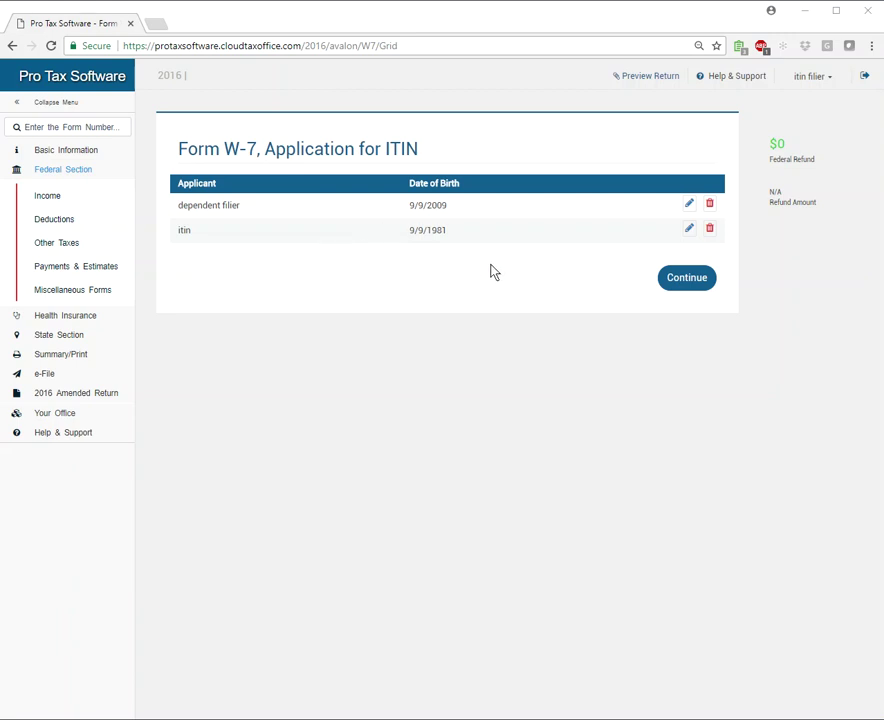
Reopen the dependent filer's identification details for editing.
click(688, 204)
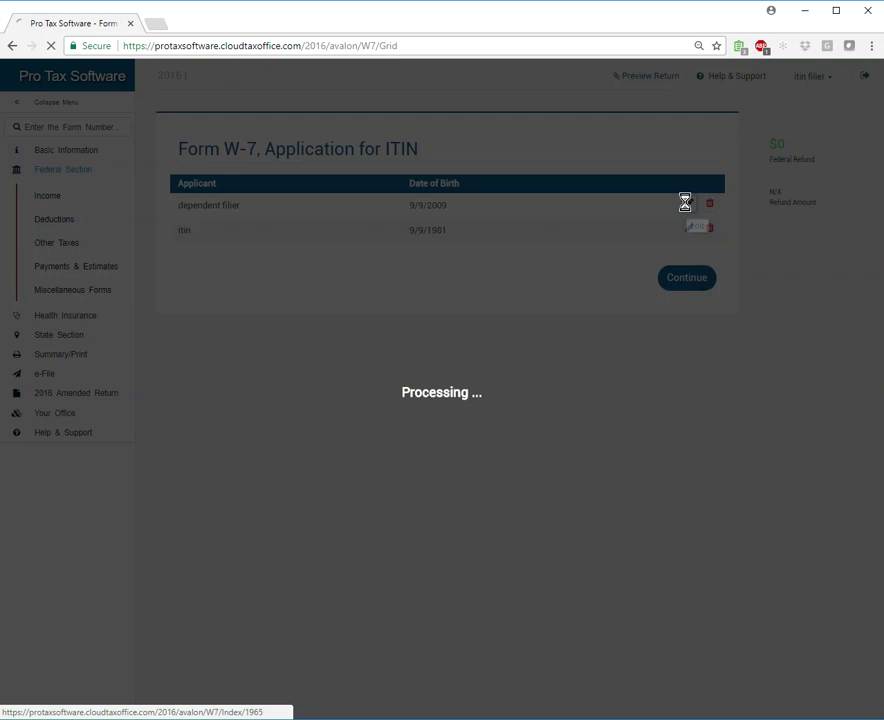
click(670, 251)
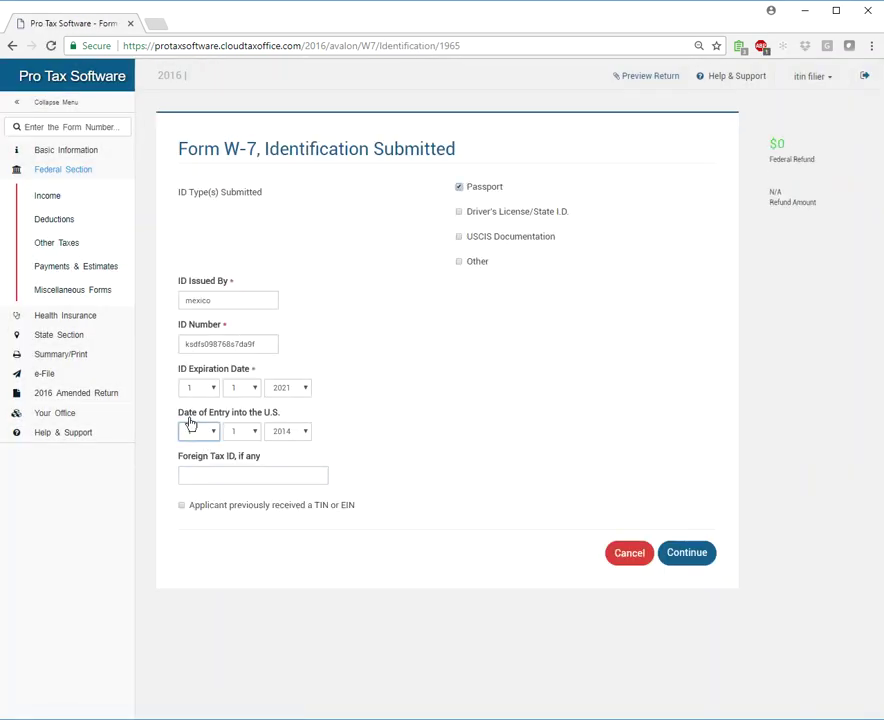
drag(182, 418, 290, 416)
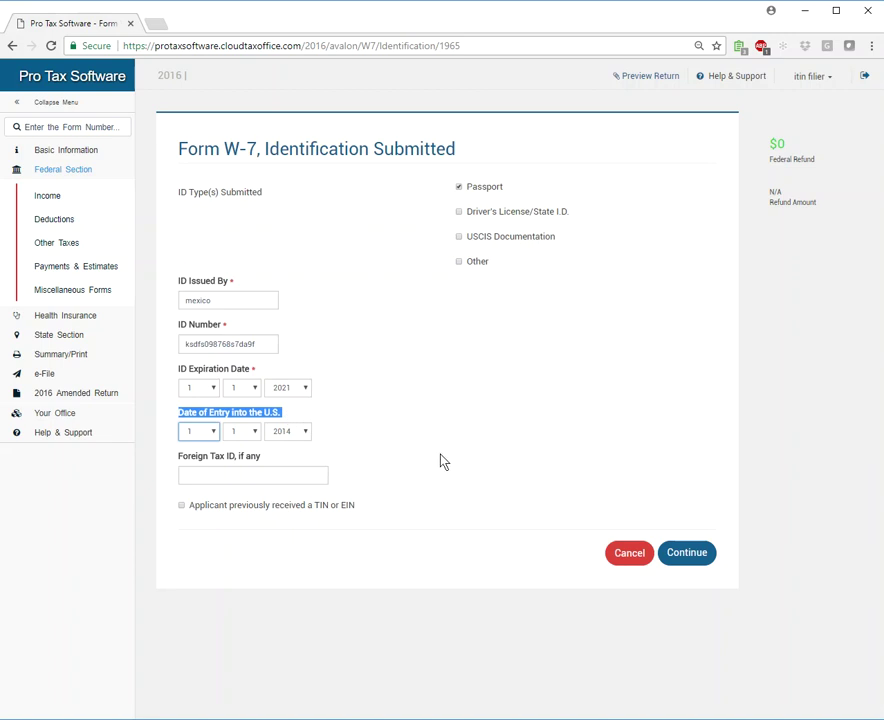
click(218, 455)
Reset the date of entry month, day and year to blank and save.
click(204, 432)
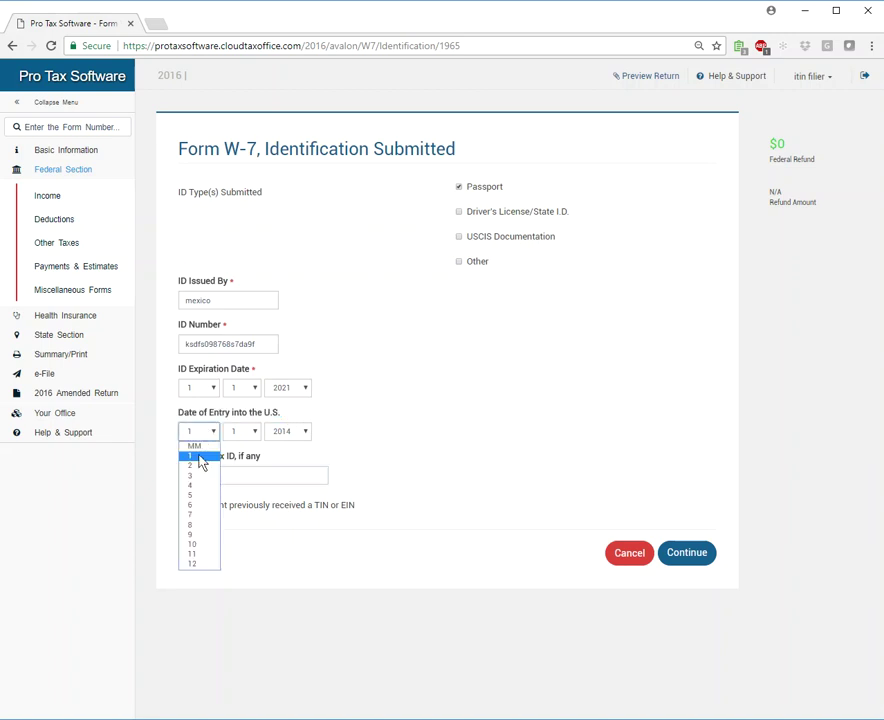
click(196, 446)
click(241, 432)
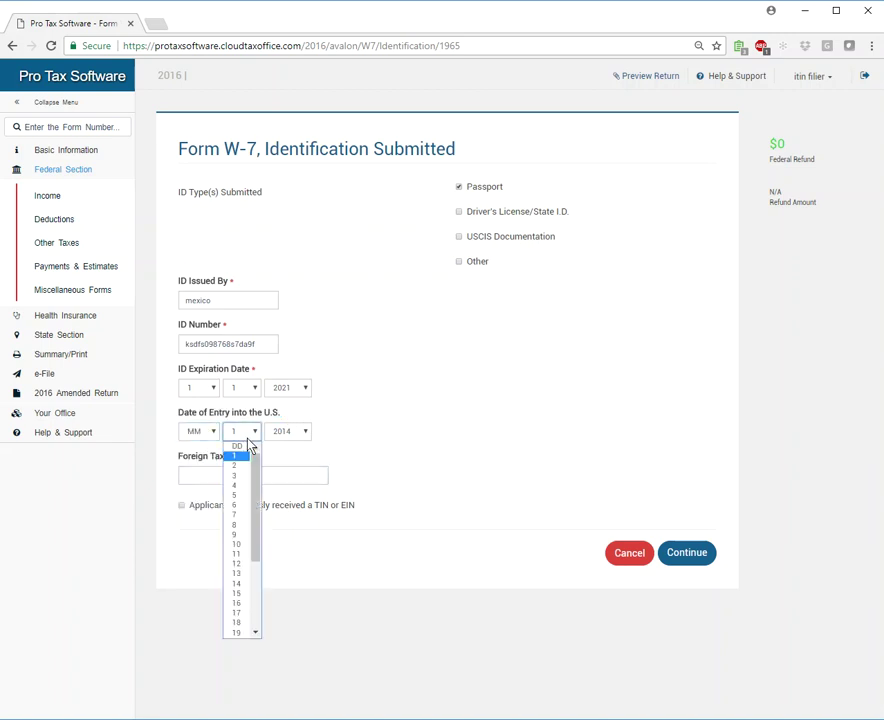
click(240, 447)
click(286, 433)
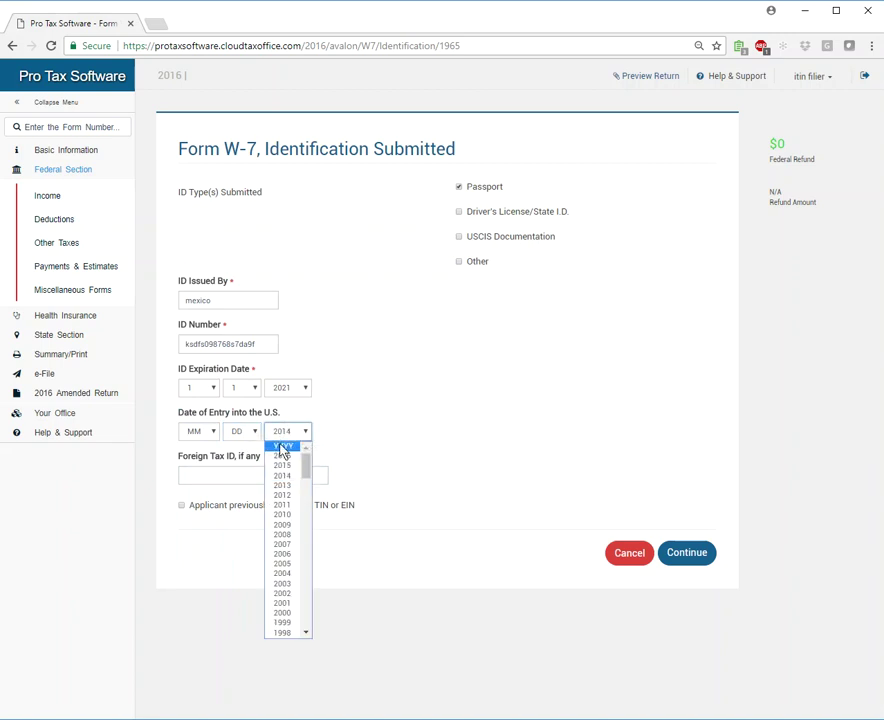
click(283, 451)
click(243, 466)
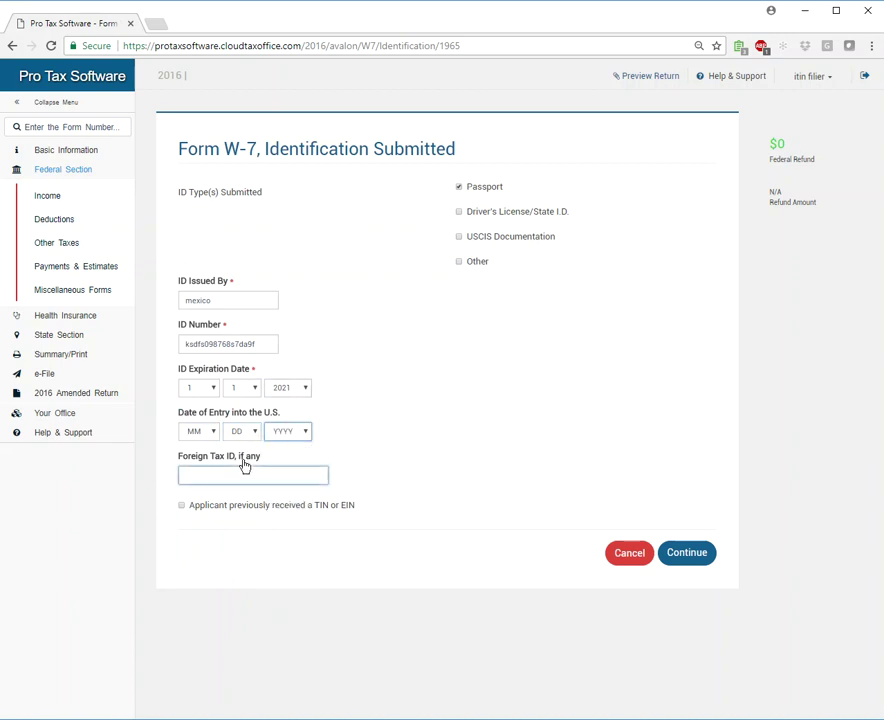
click(540, 468)
click(697, 561)
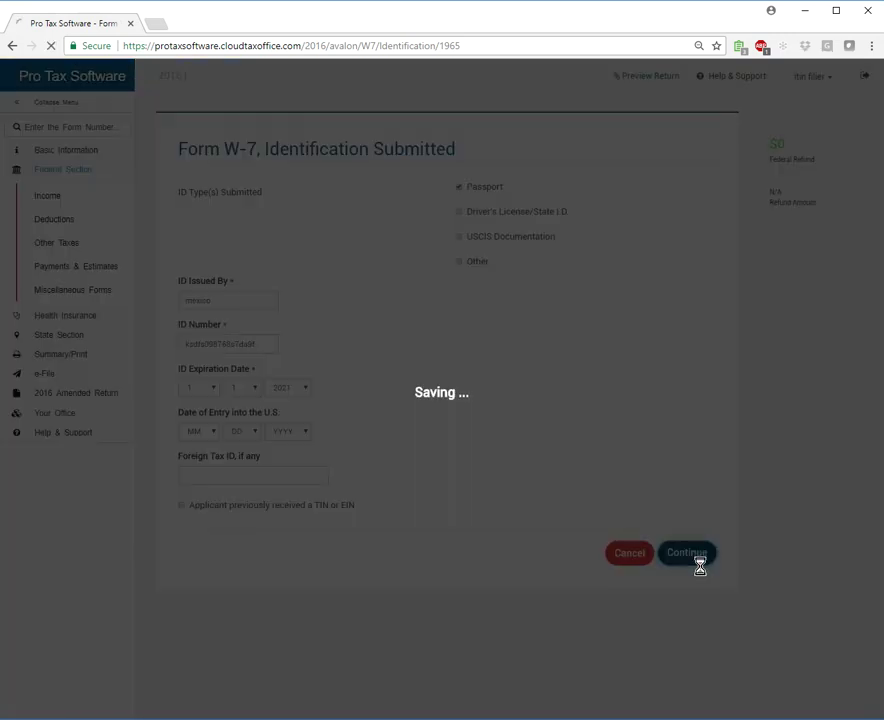